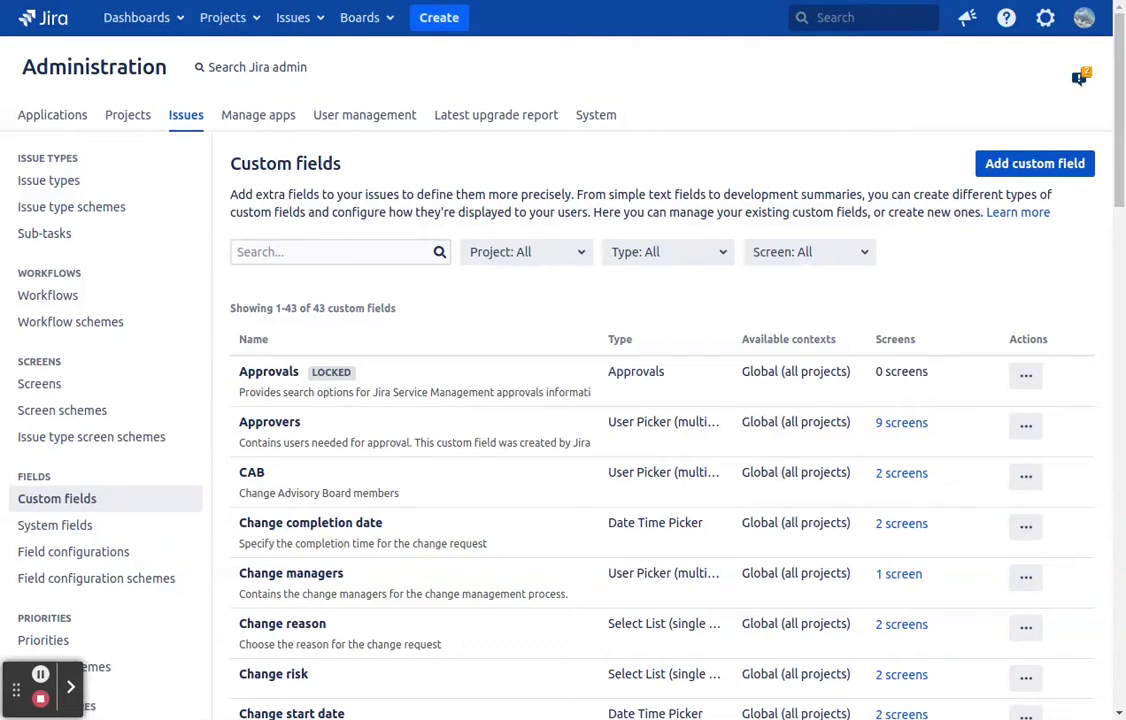
Start adding a custom field of the advanced type "Watch It - Watchers Field"
left_click(1008, 163)
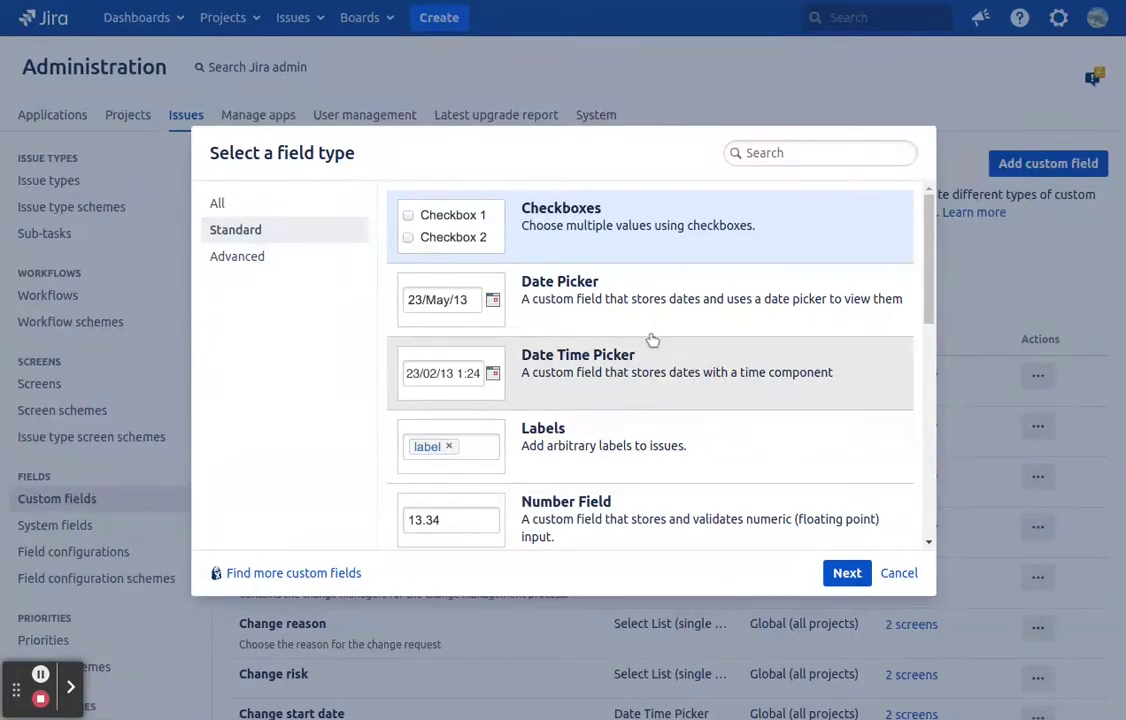
left_click(250, 266)
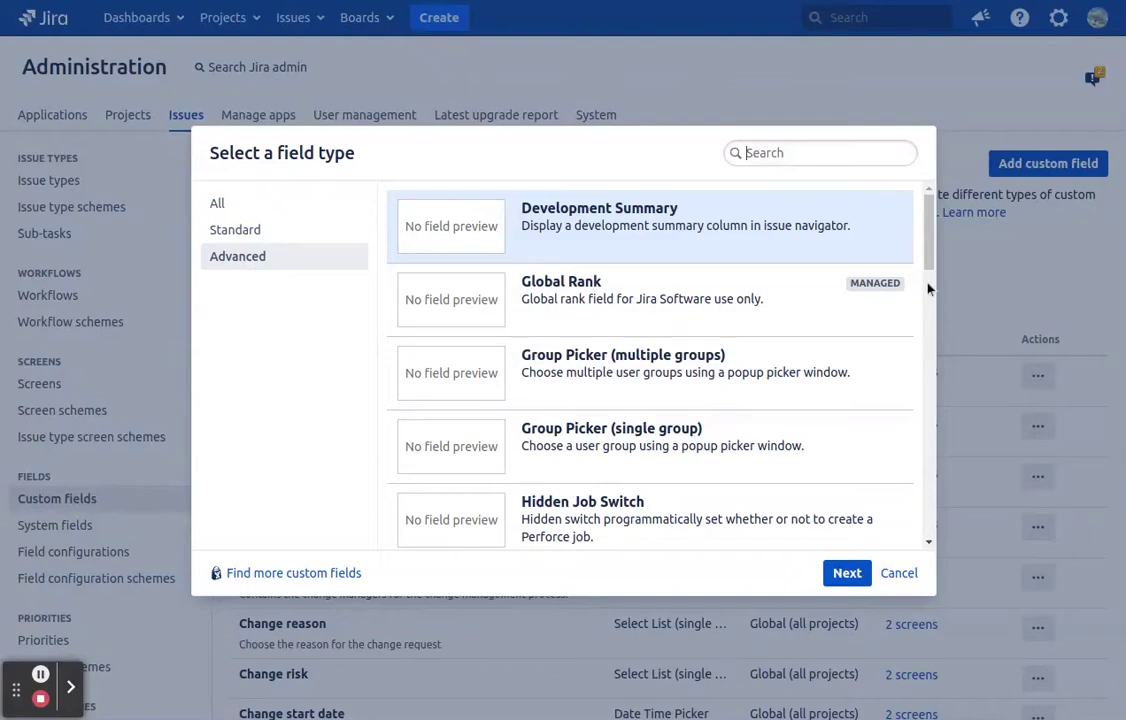
left_click_drag(929, 240, 910, 614)
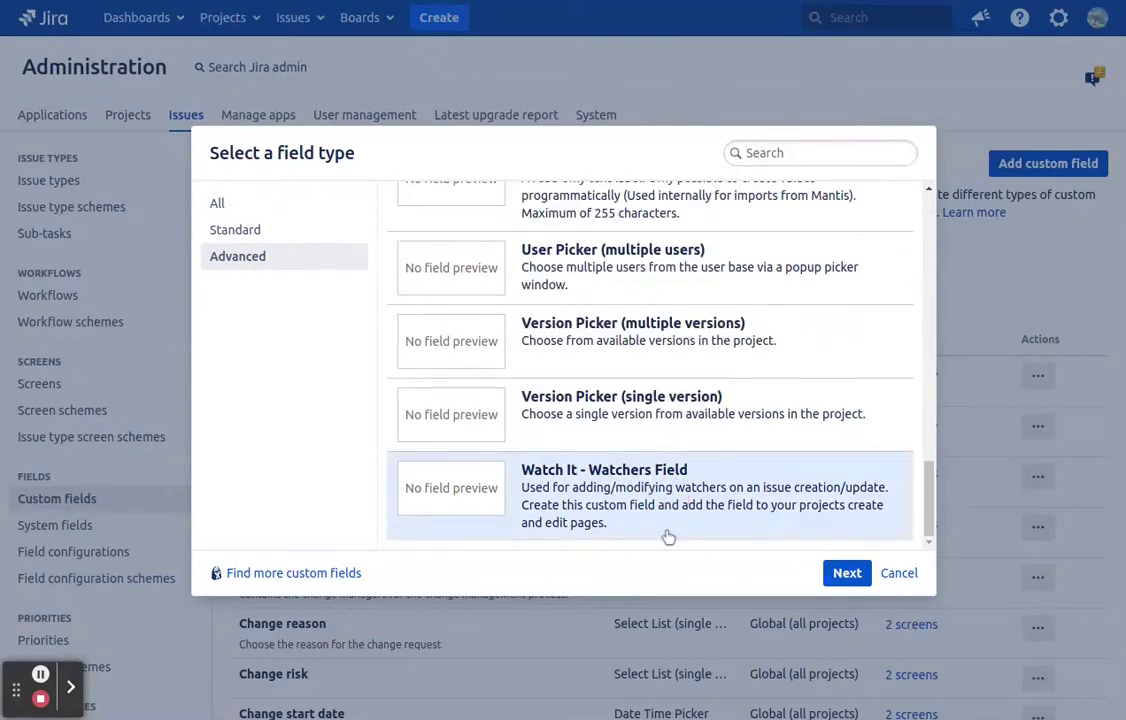
left_click(711, 525)
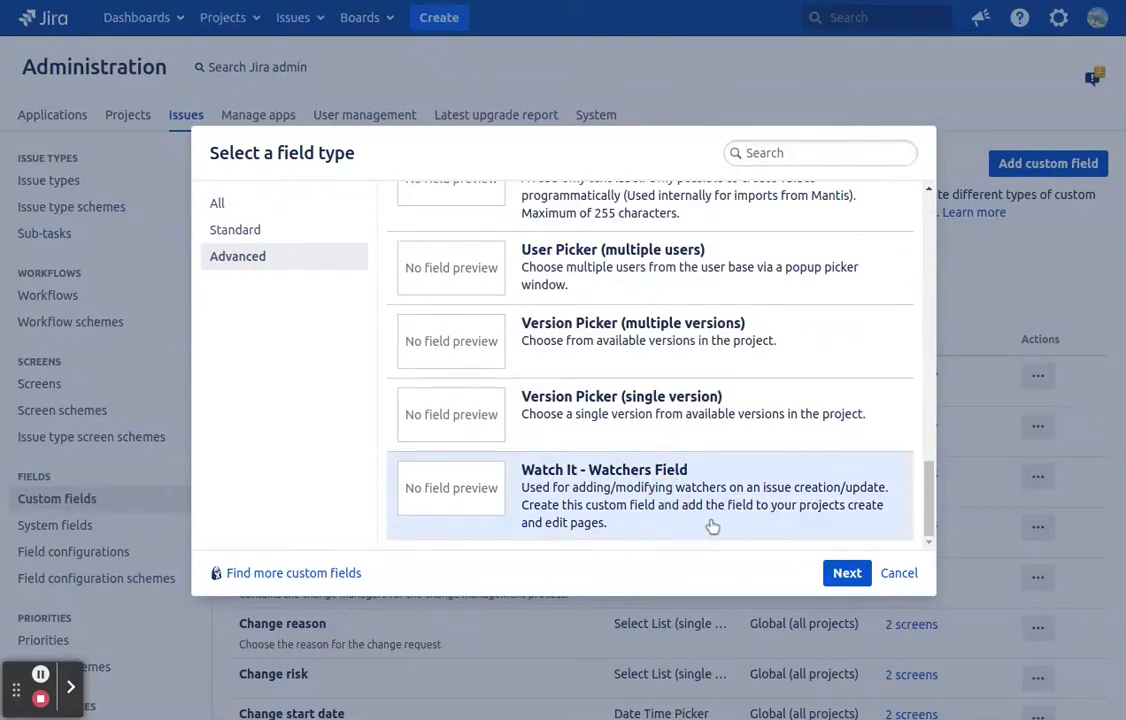
left_click(846, 573)
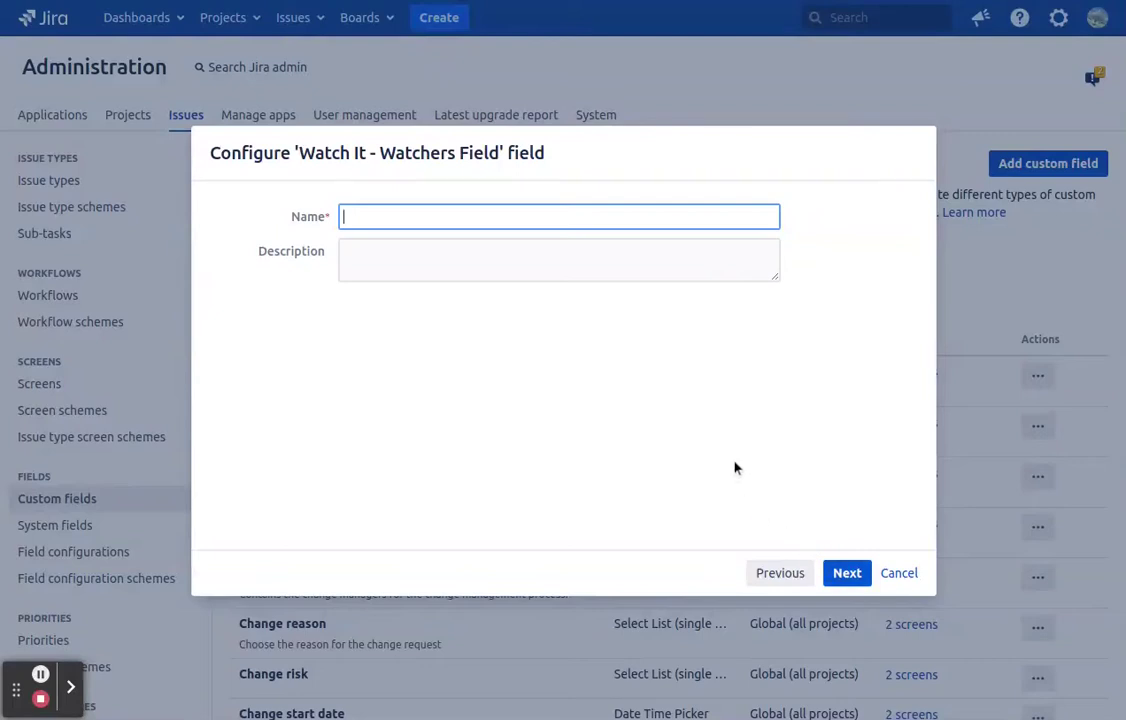
Name the custom field "Watchers", limit its context to the Watch It (WI) project, and create it
type("Watchers")
key("Tab")
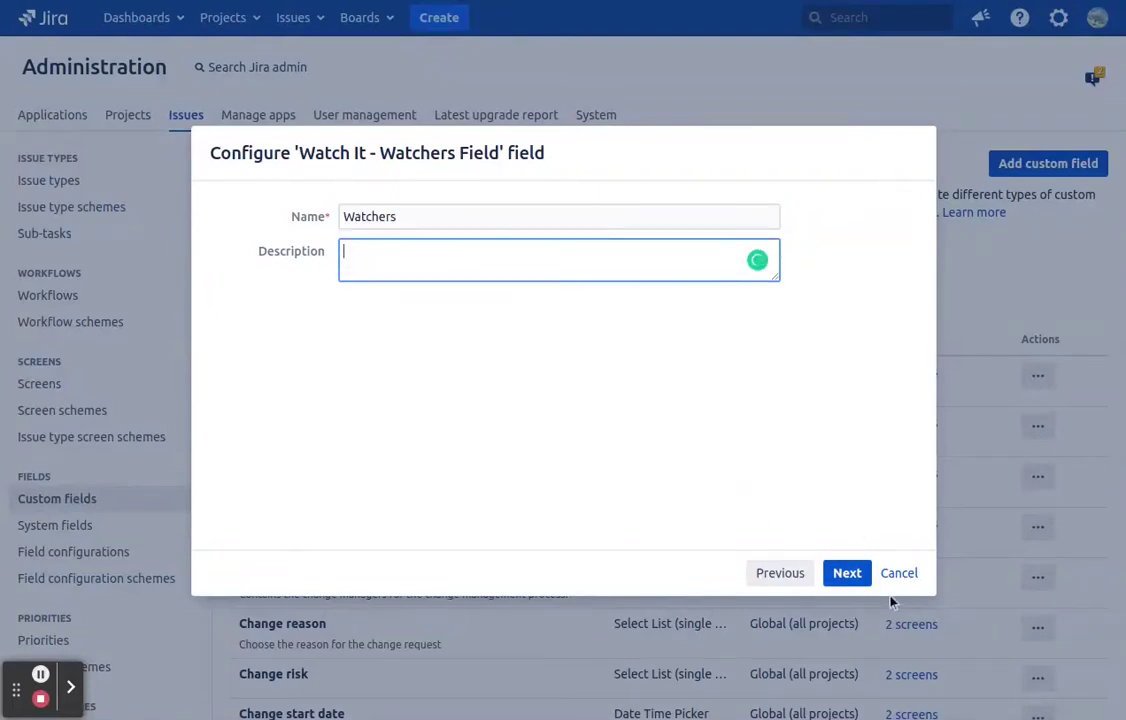
left_click(847, 573)
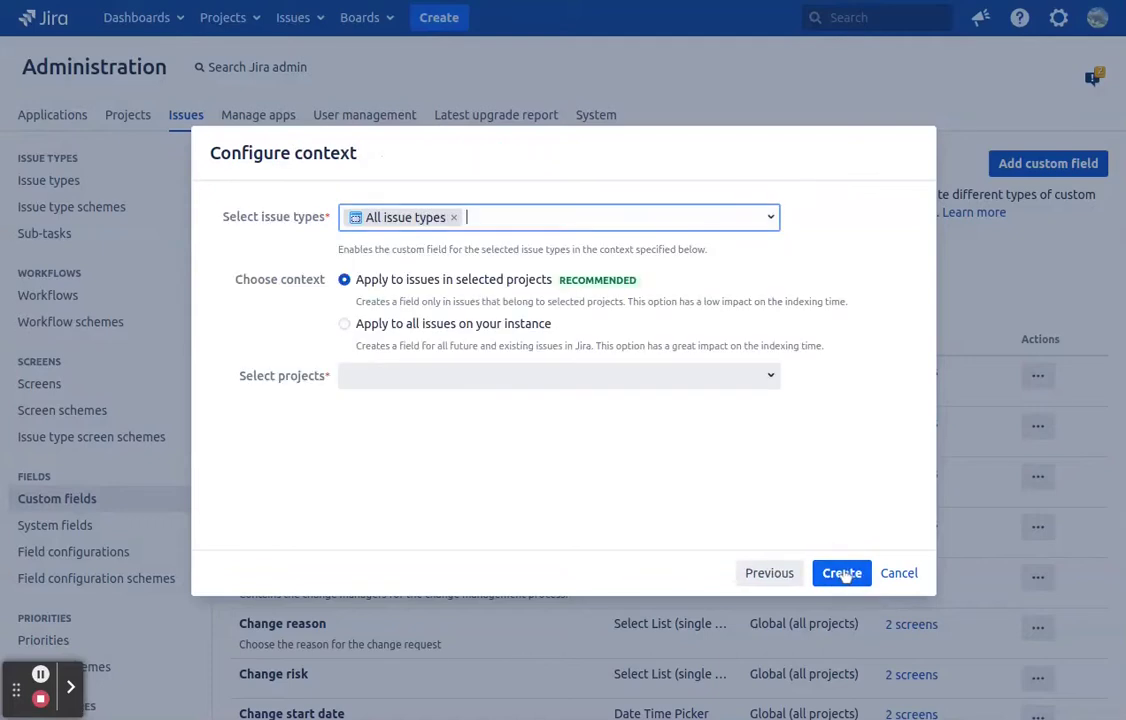
left_click(413, 378)
left_click(425, 515)
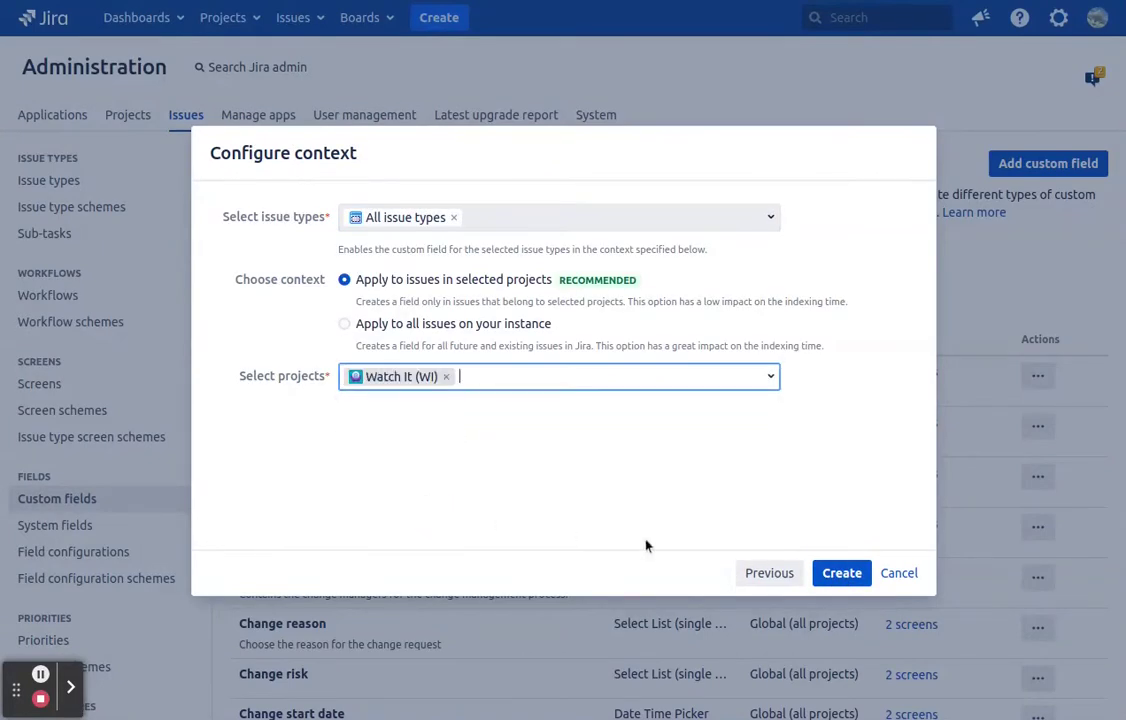
left_click(843, 572)
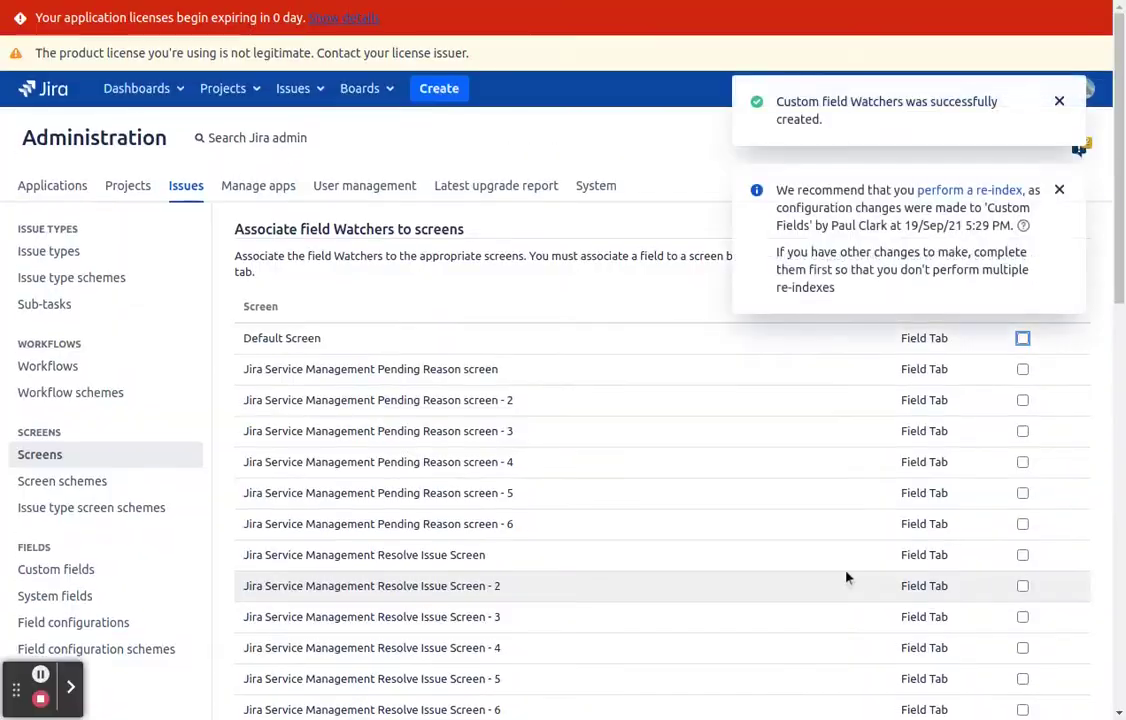
Associate the Watchers field with the WI: Scrum Bug Screen and WI: Scrum Default Issue Screen
scroll(809, 578, "down", 5)
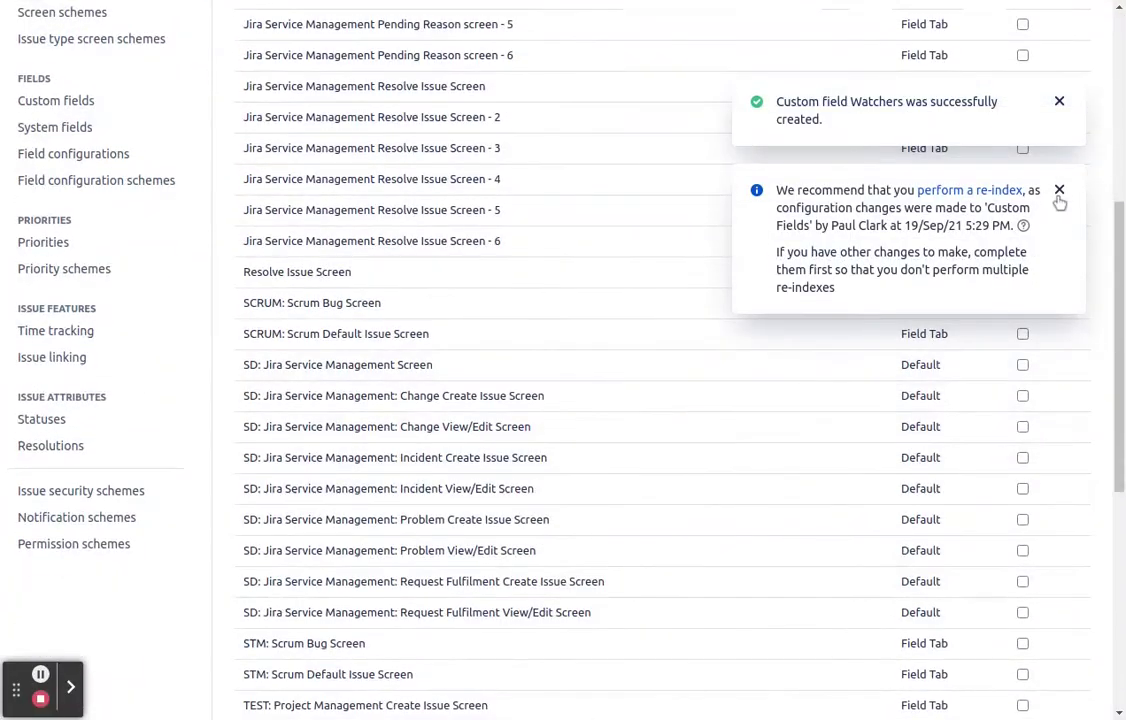
left_click(1058, 198)
scroll(860, 595, "down", 3)
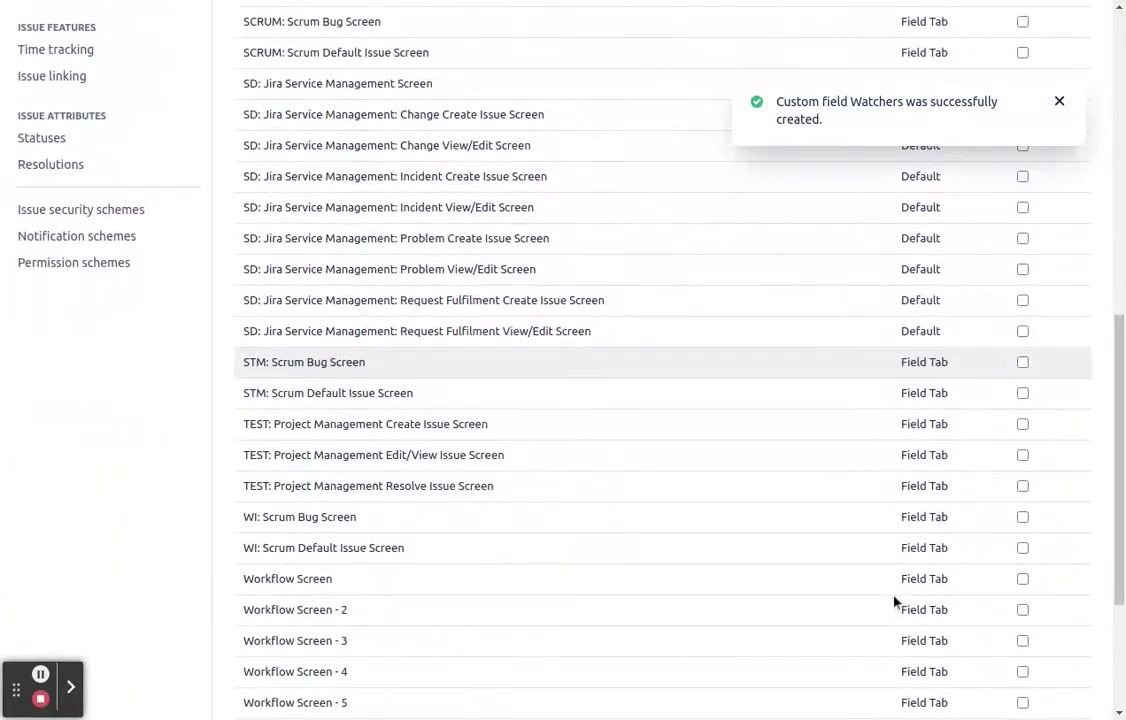
left_click(1022, 517)
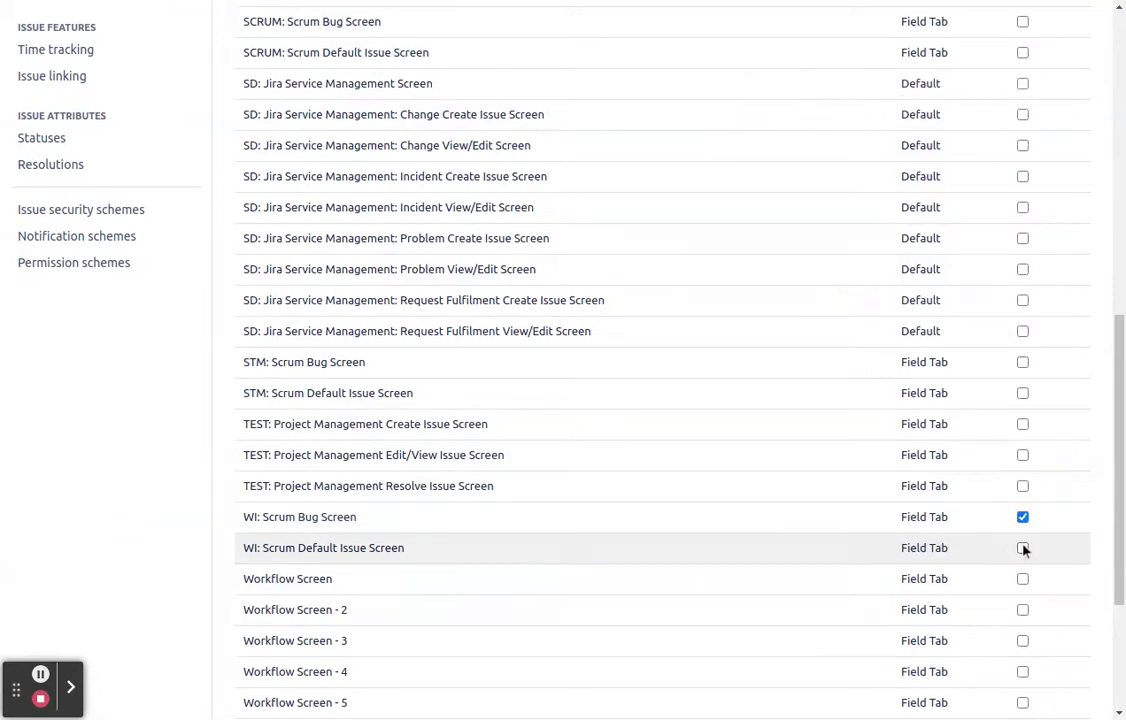
left_click(1022, 548)
scroll(724, 551, "down", 3)
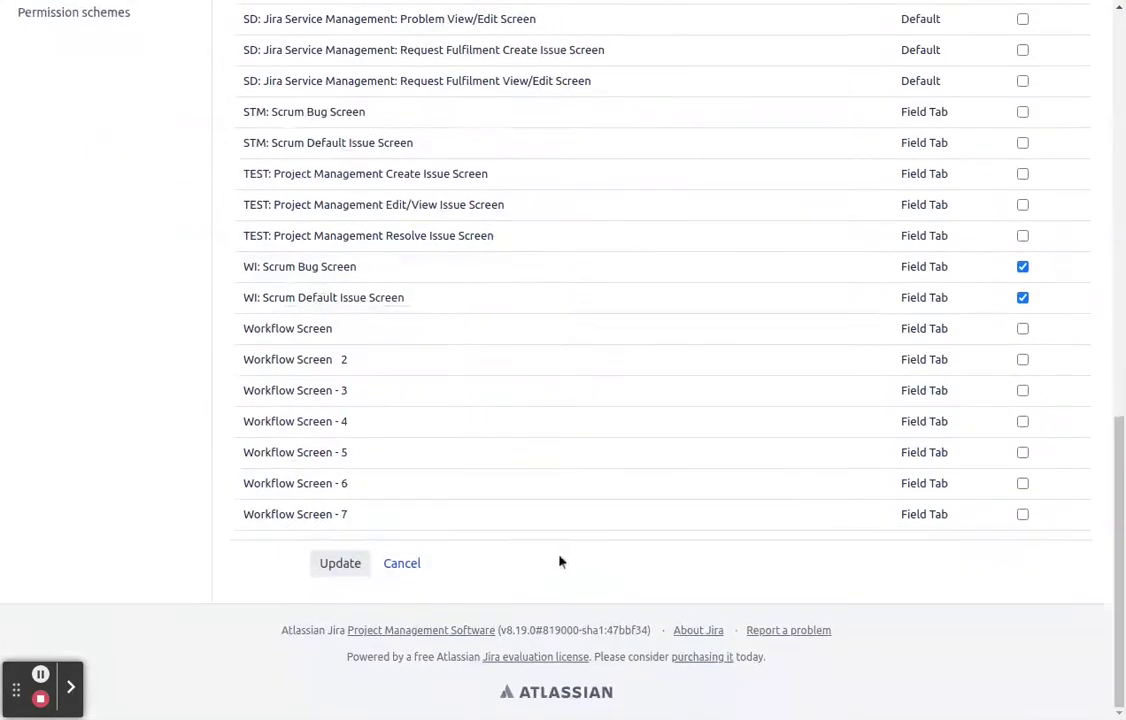
left_click(340, 564)
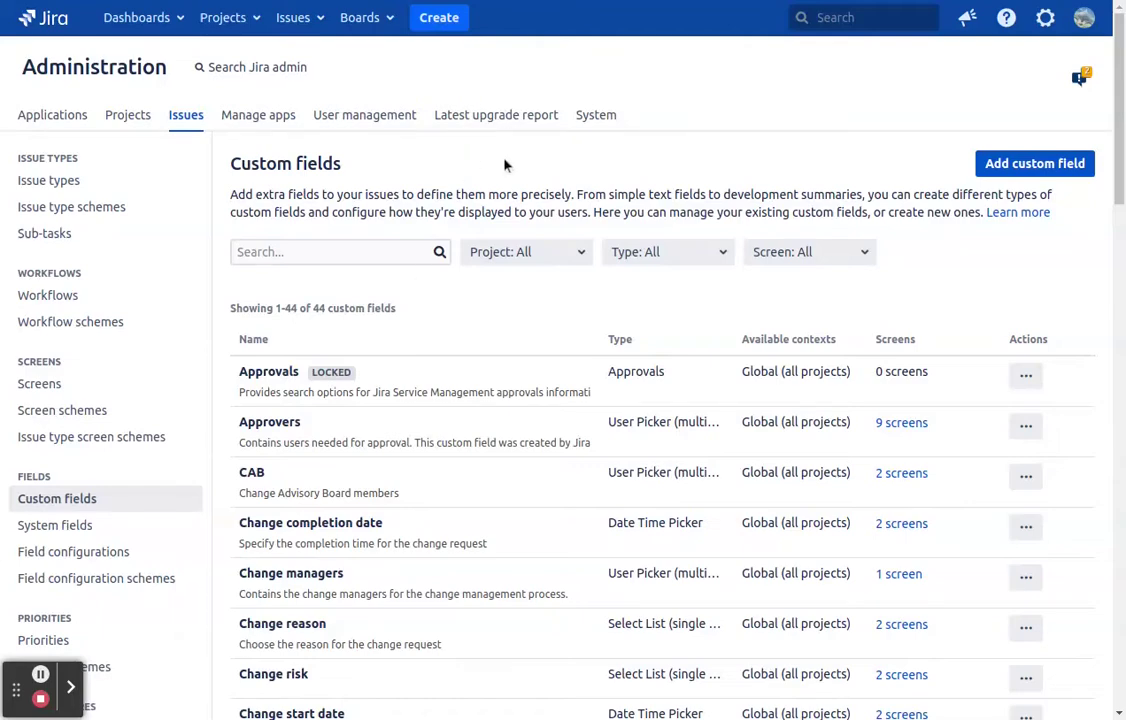
Search the custom fields for "wat" to check the Watchers entry, and clear the search
left_click(348, 252)
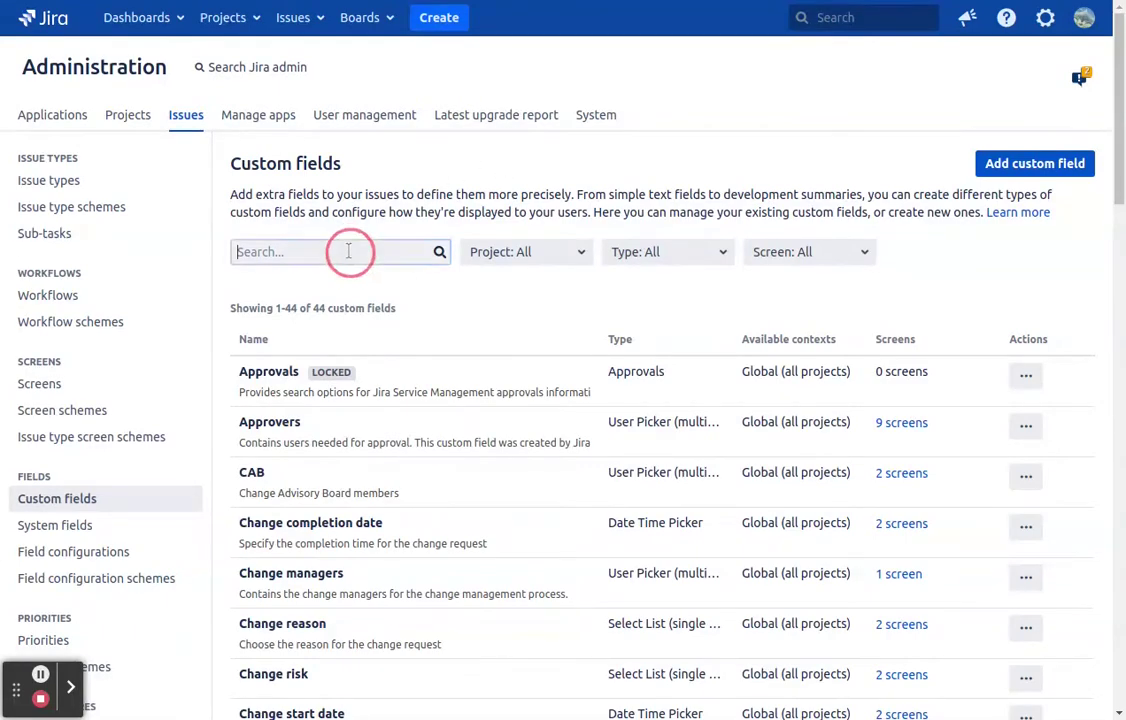
type("w")
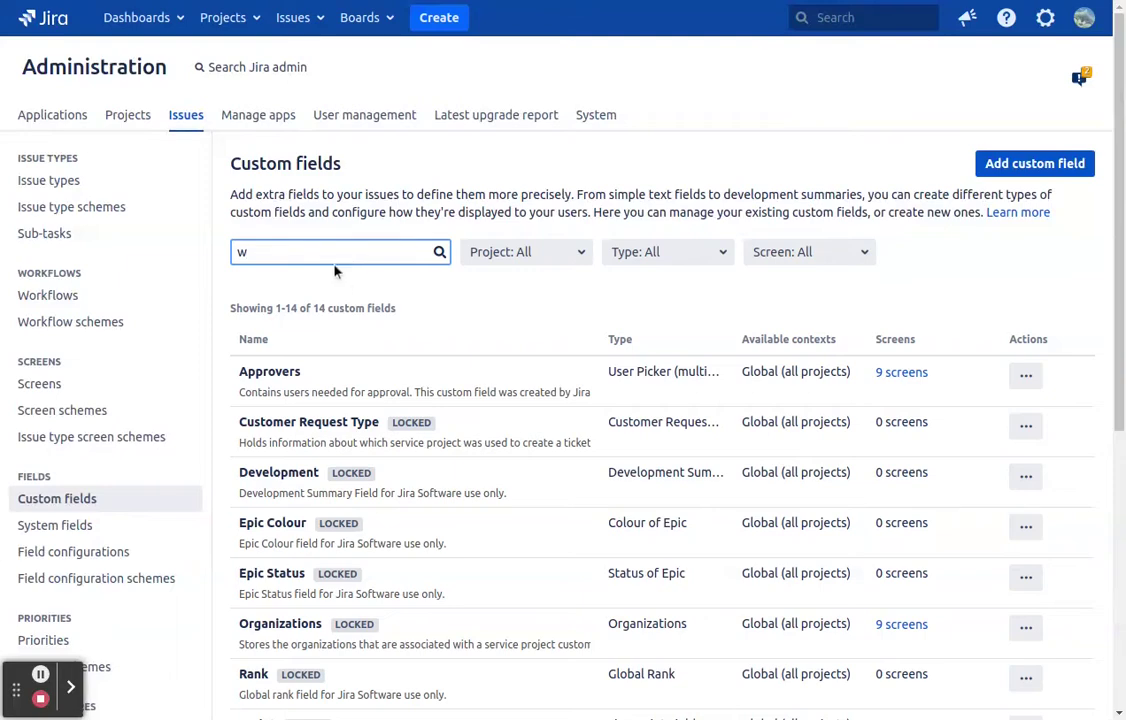
type("at")
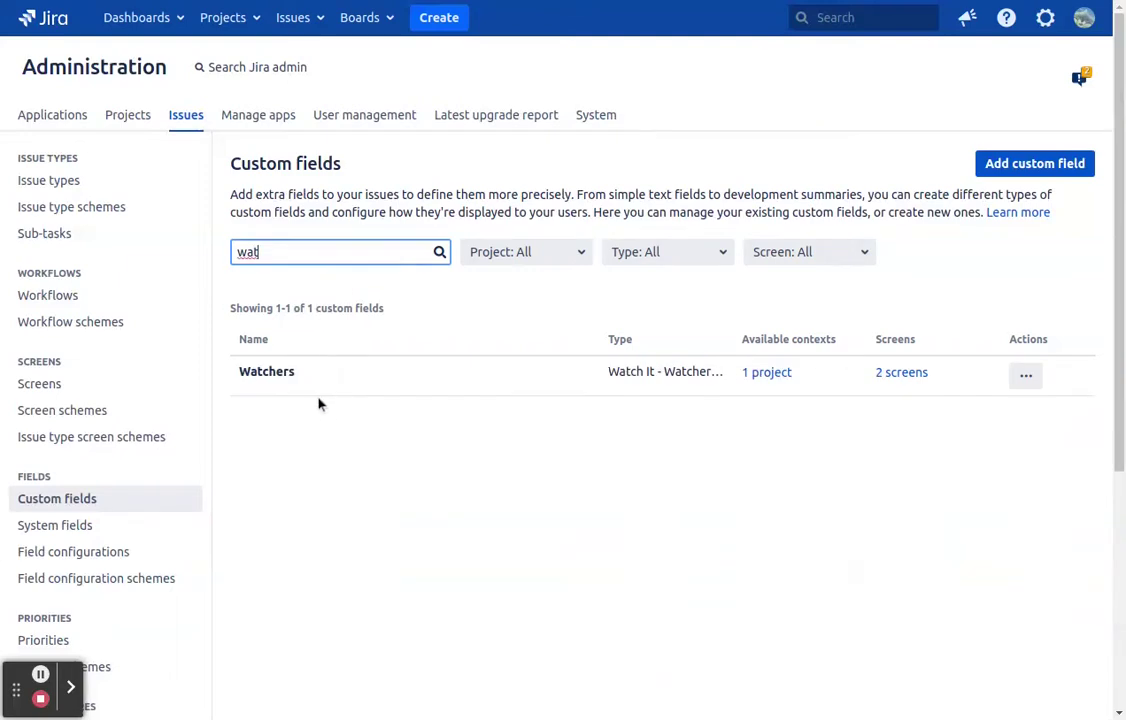
key("BackSpace")
key("BackSpace")
key("BackSpace")
Start a new Task in the Watch It (WI) project with the summary "Test Issue"
left_click(439, 17)
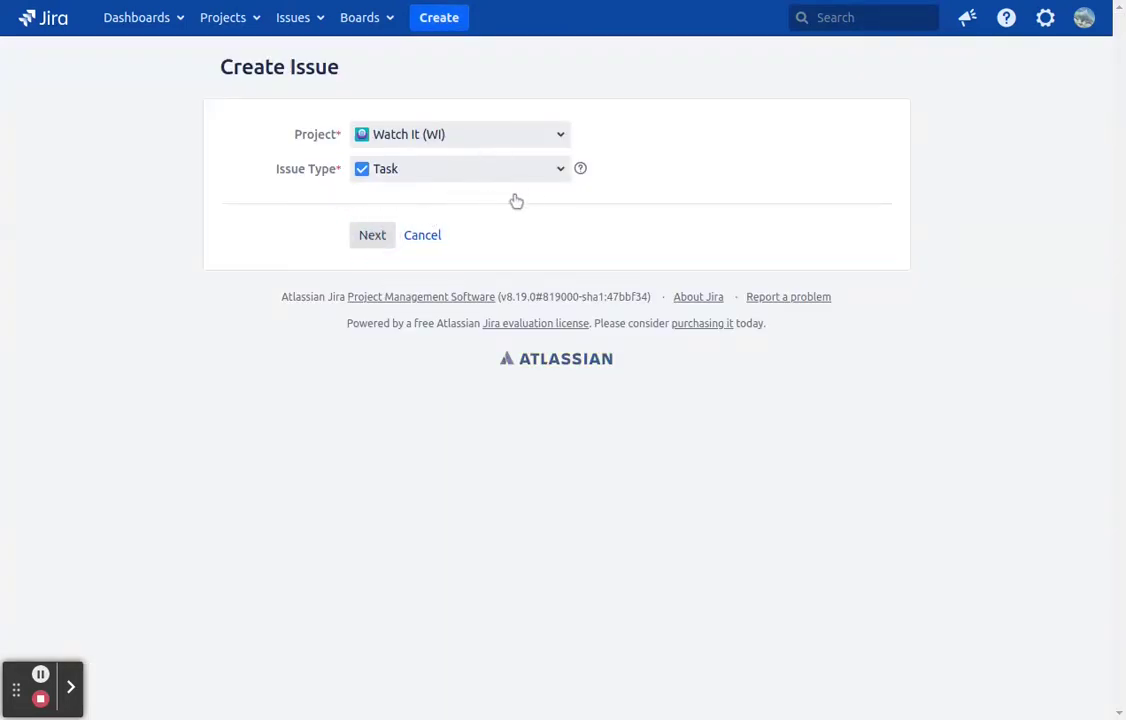
key("Return")
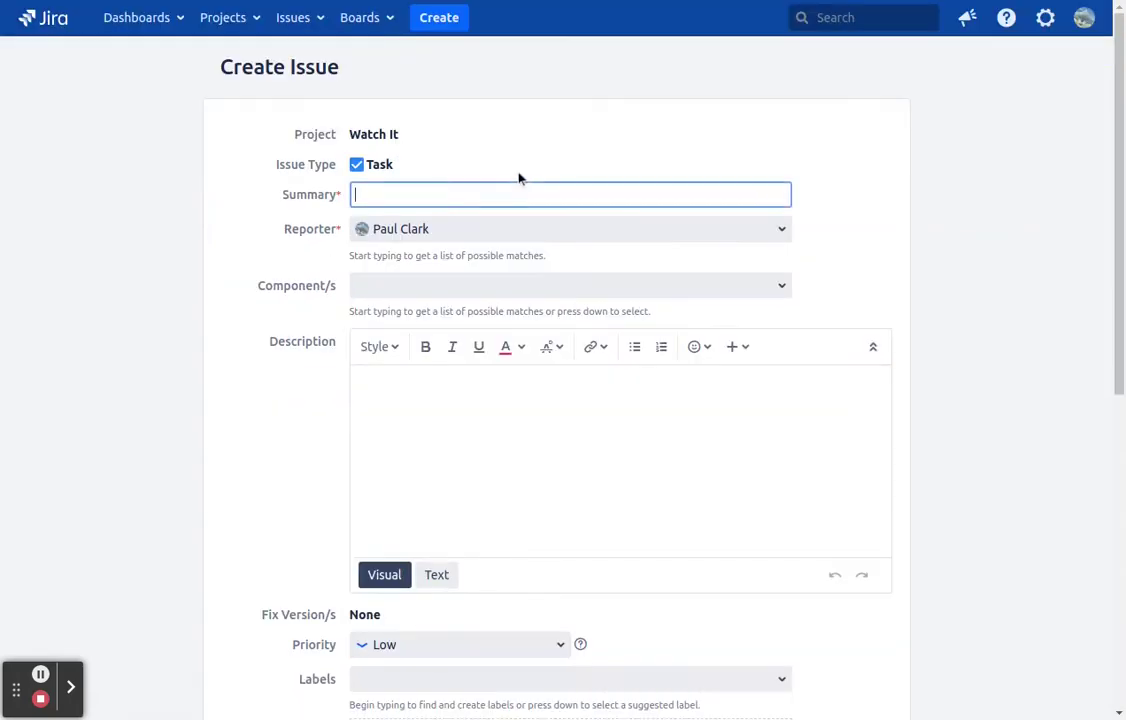
scroll(460, 405, "down", 4)
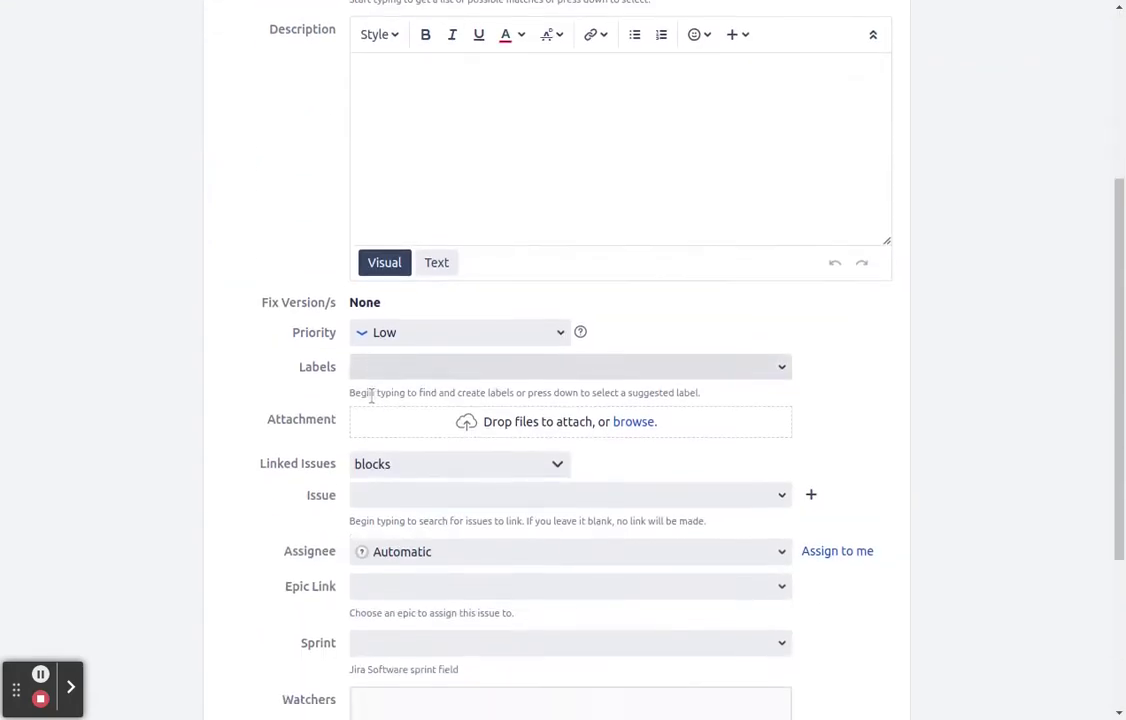
scroll(380, 386, "up", 4)
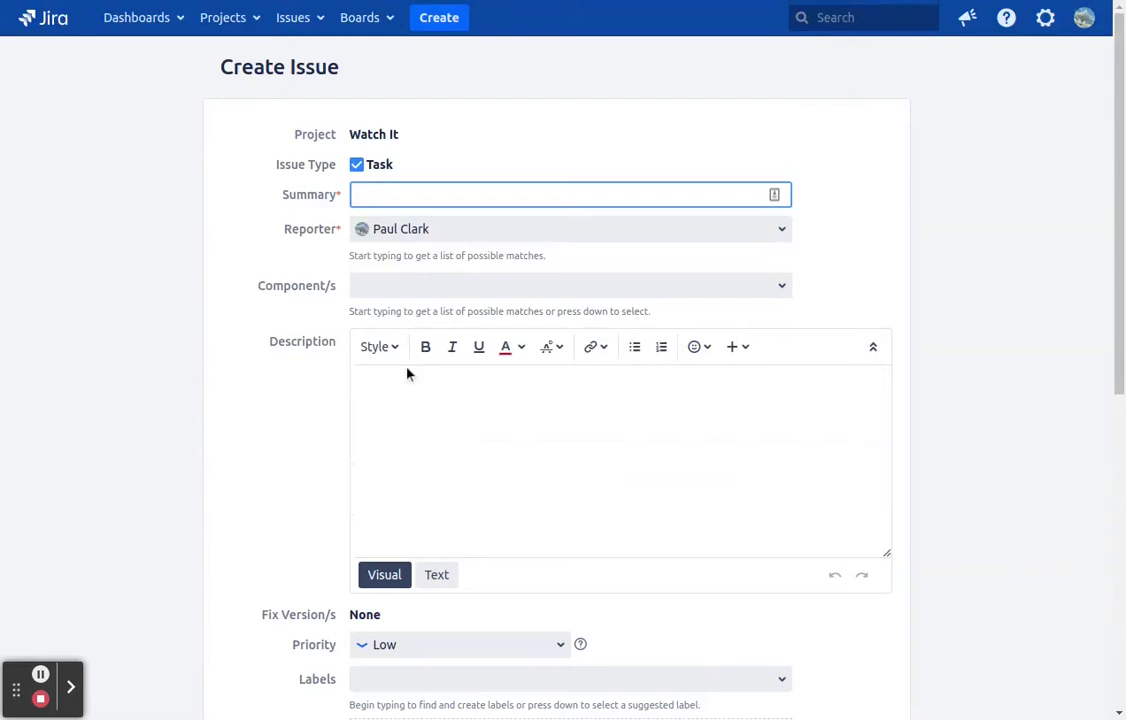
type("Test Issue")
Add the two users, including the admin account, to the new issue's Watchers field
scroll(407, 380, "down", 4)
scroll(422, 455, "down", 2)
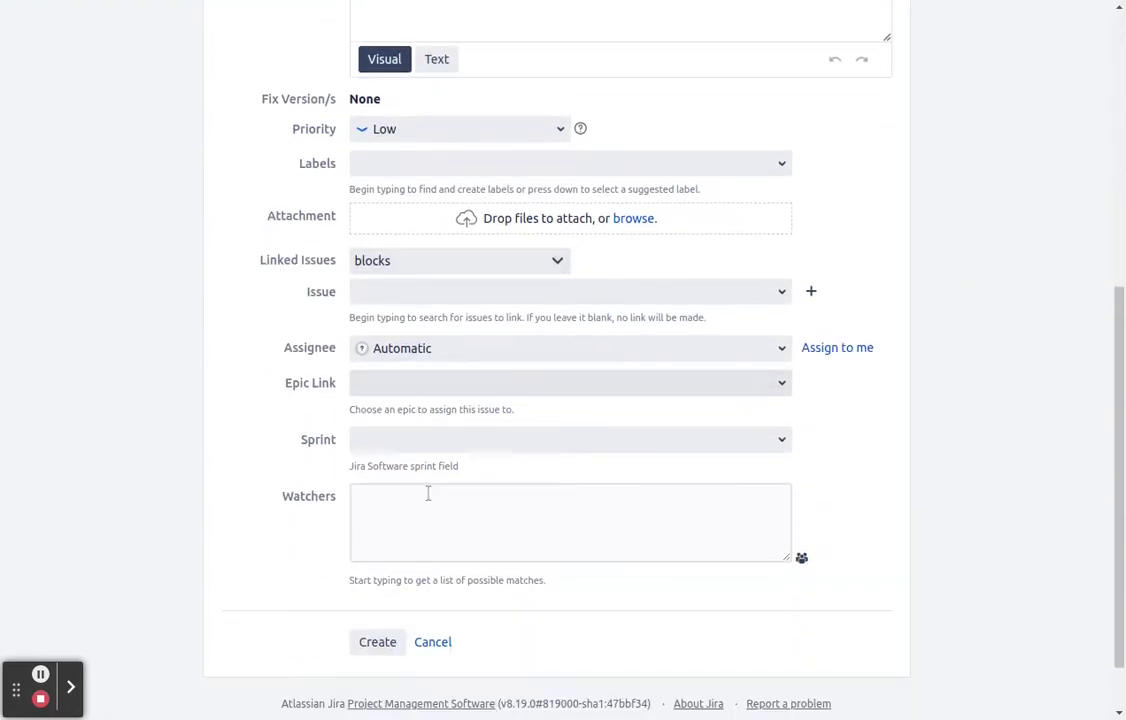
left_click(419, 518)
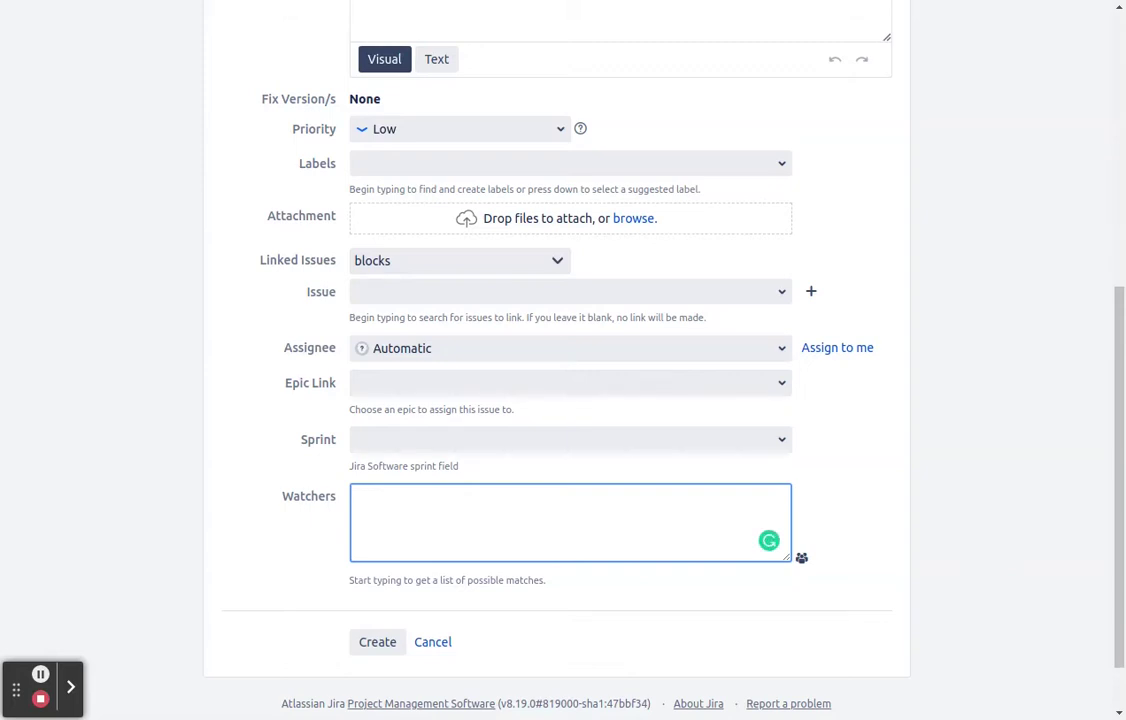
type("chad")
key("Return")
type("paul")
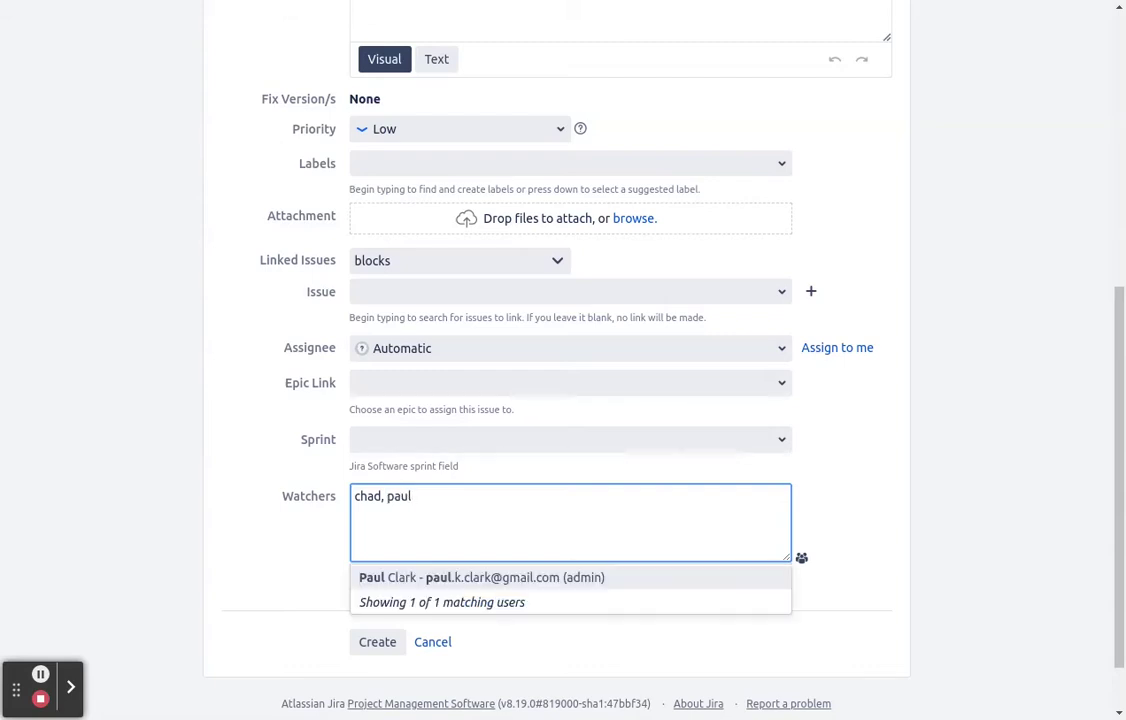
key("Return")
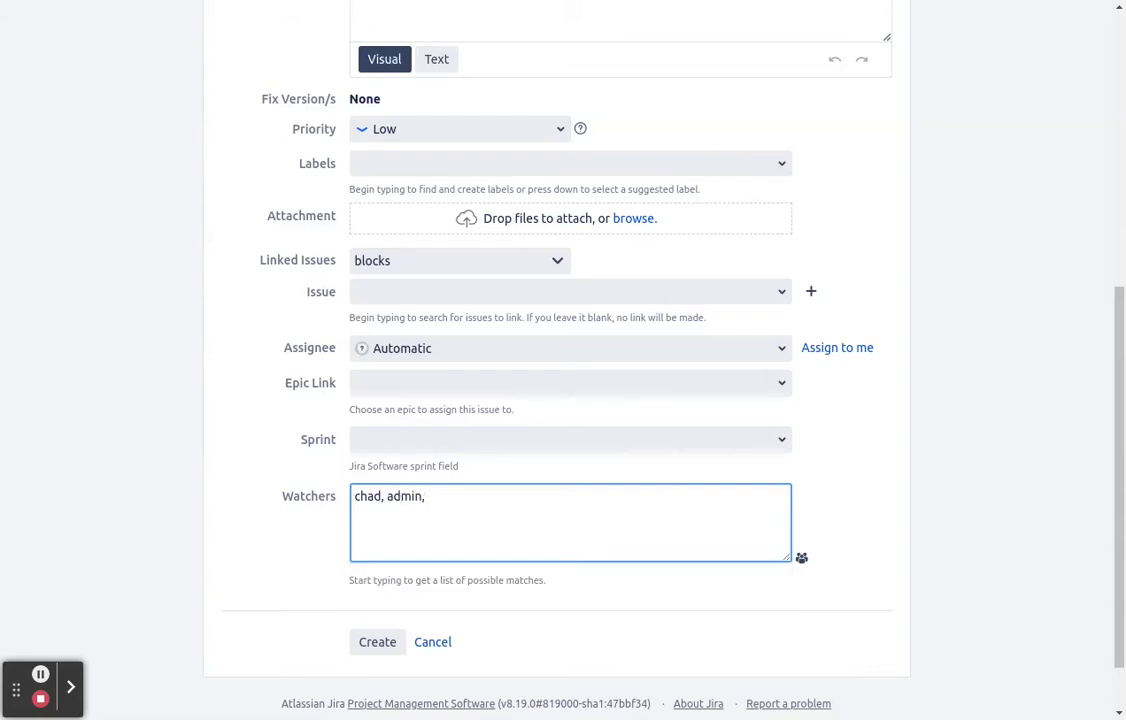
Create the issue and check who is listed among its watchers
left_click(376, 645)
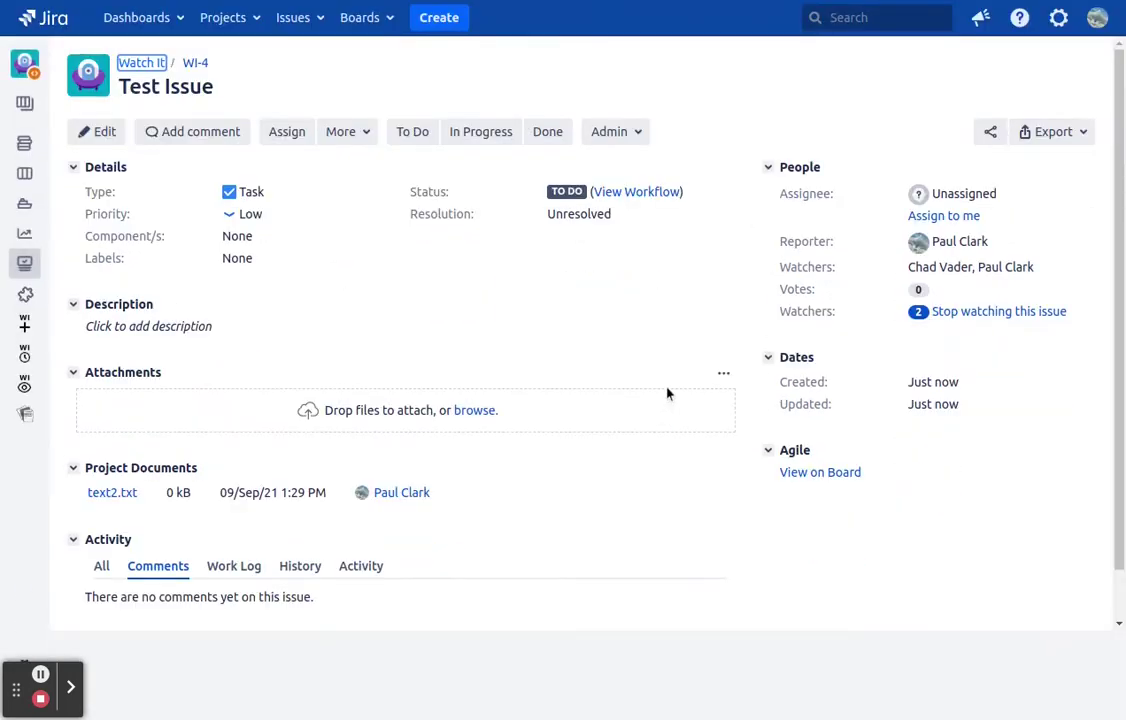
left_click(918, 314)
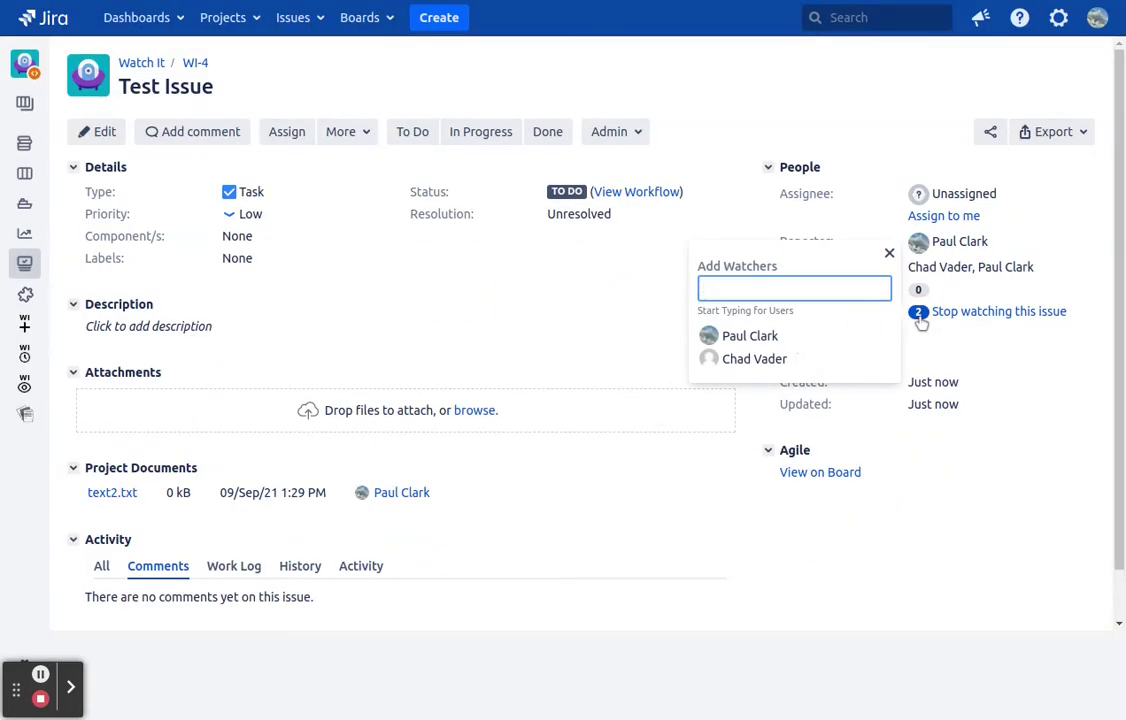
left_click(724, 70)
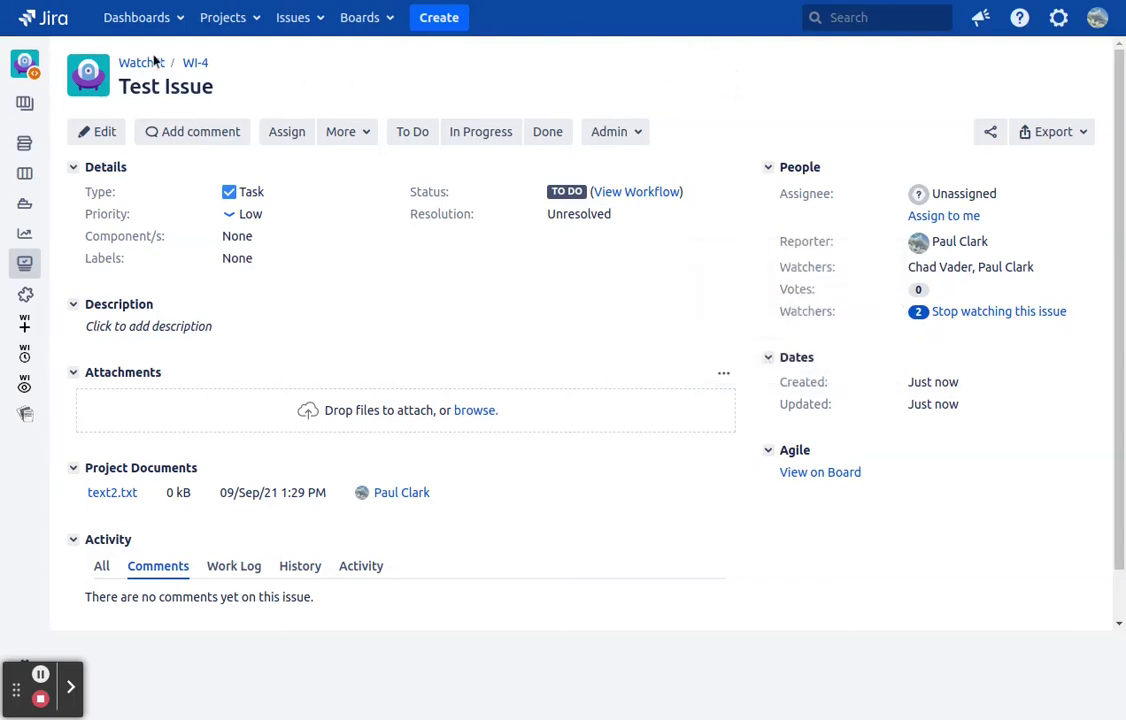
Edit the Test Issue to remove the non-admin user from its Watchers field, and save the update
left_click(104, 131)
scroll(462, 378, "down", 5)
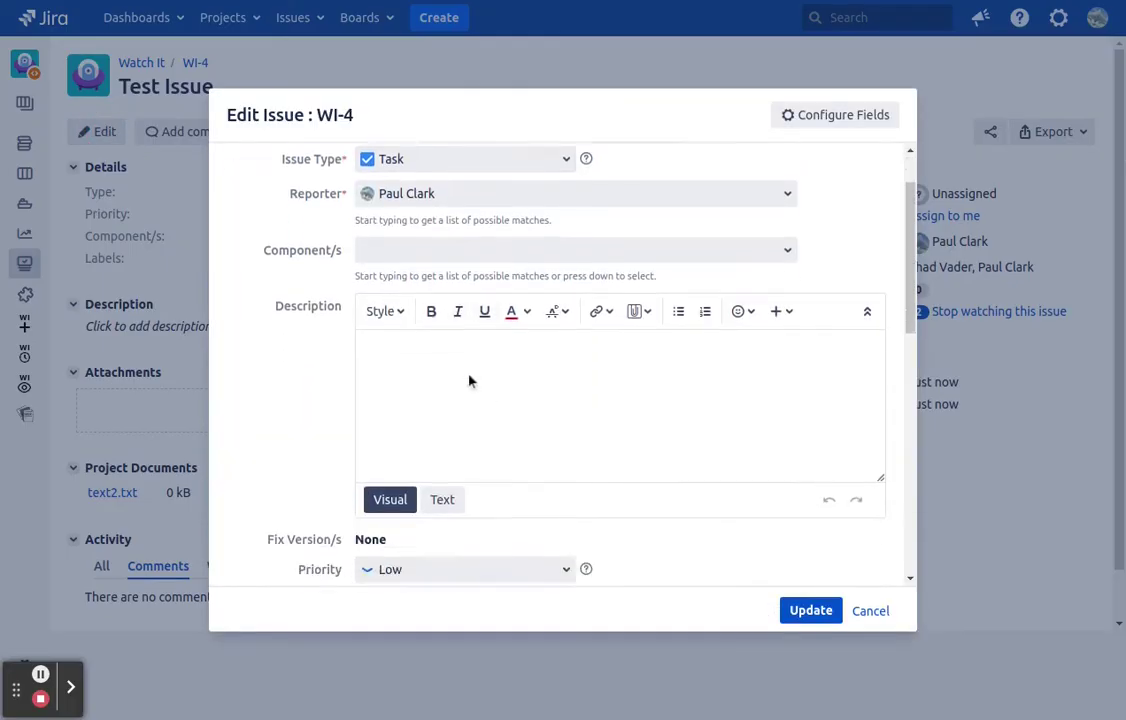
scroll(456, 374, "down", 5)
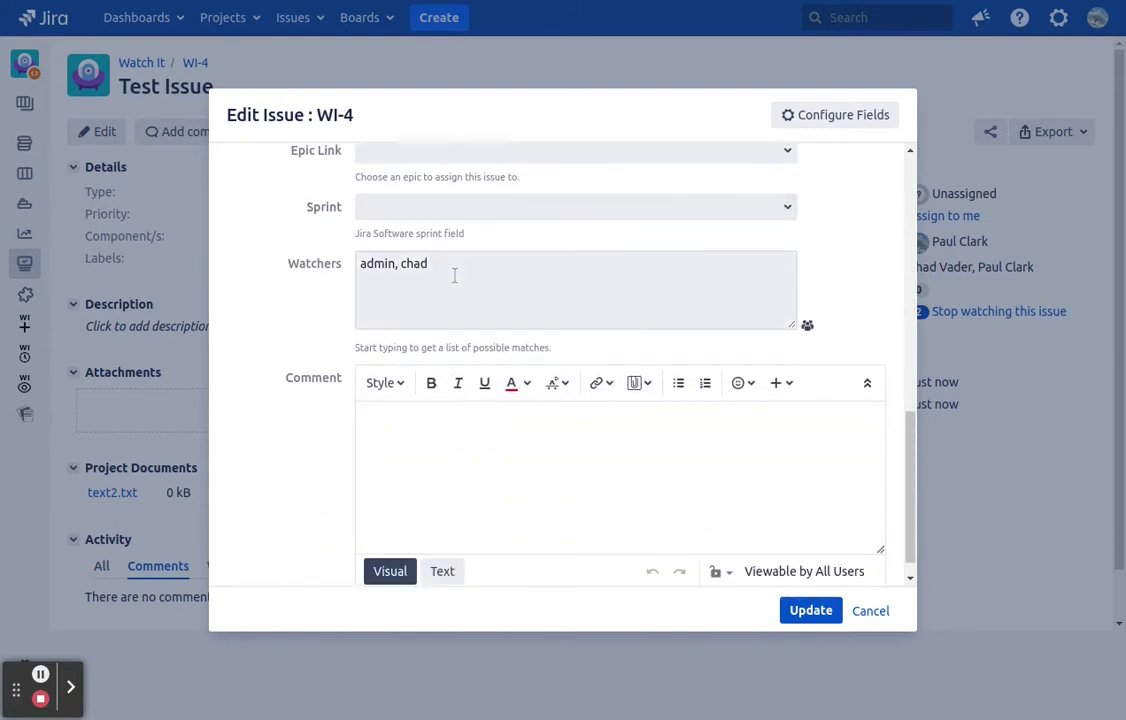
left_click(449, 269)
key("BackSpace")
key("BackSpace")
key("BackSpace")
key("BackSpace")
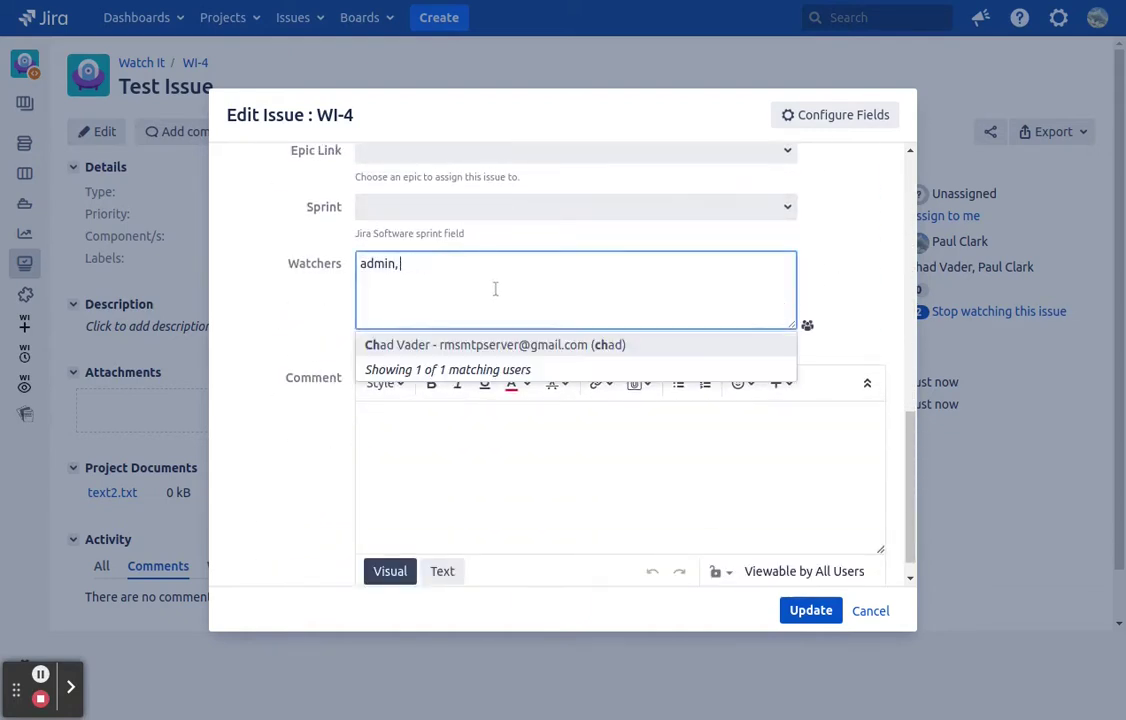
left_click(804, 610)
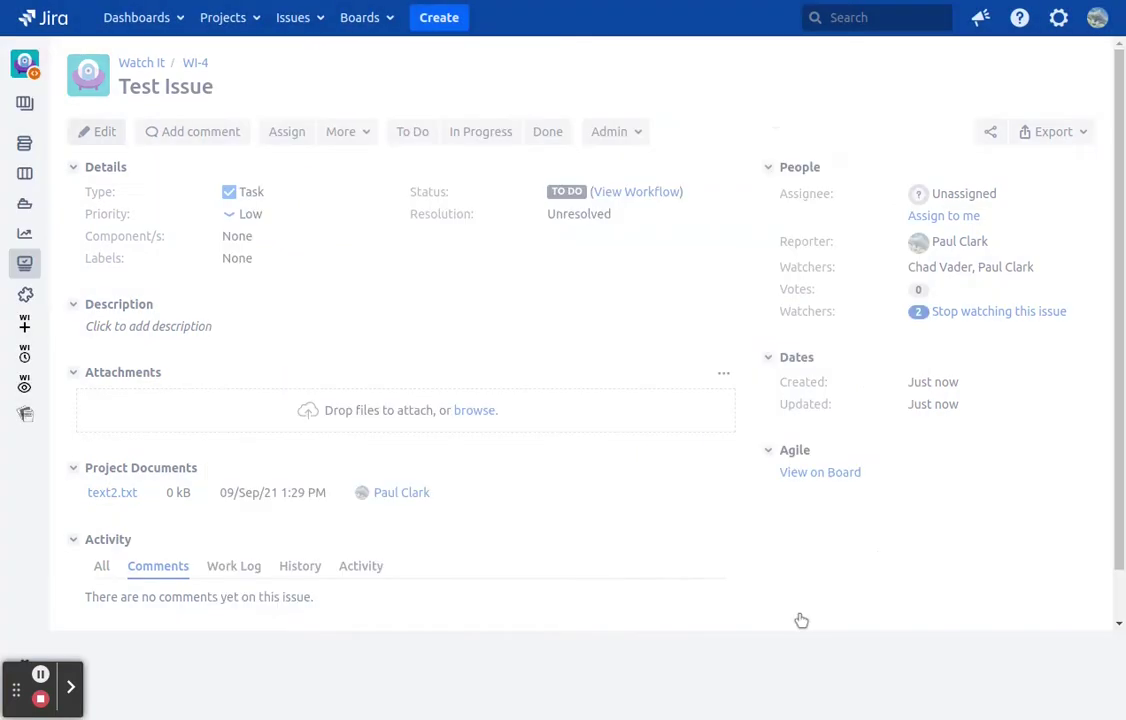
Check the updated issue's watchers list and bring up the list of boards in this project
left_click(918, 312)
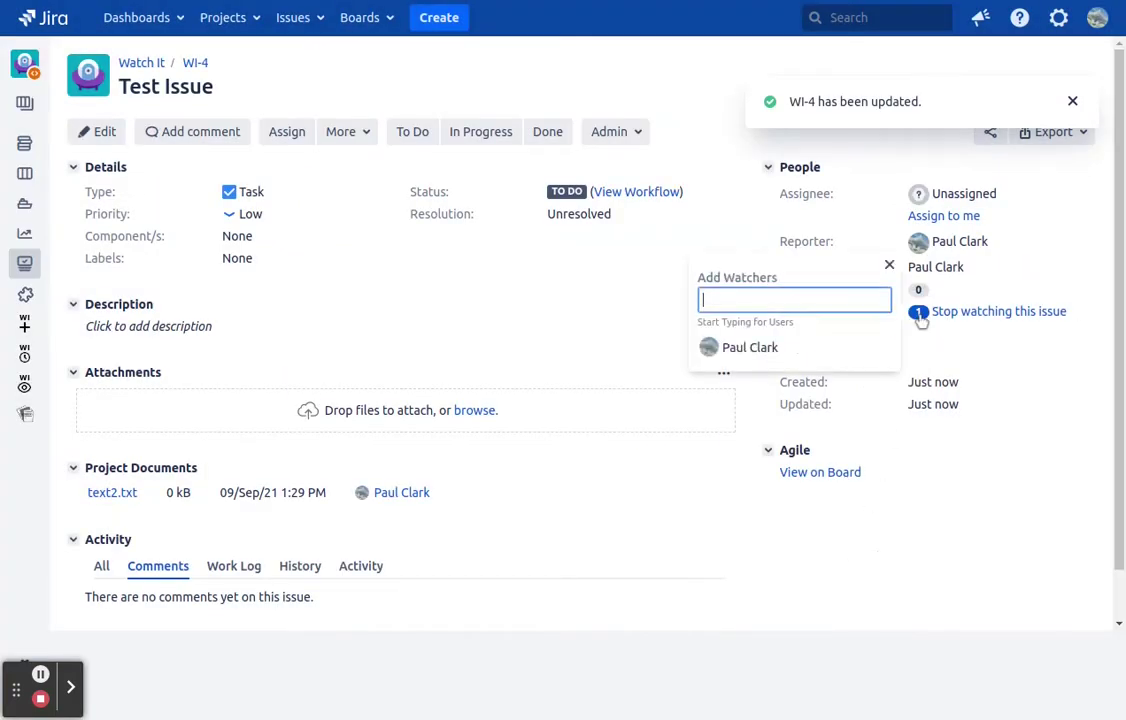
left_click(999, 626)
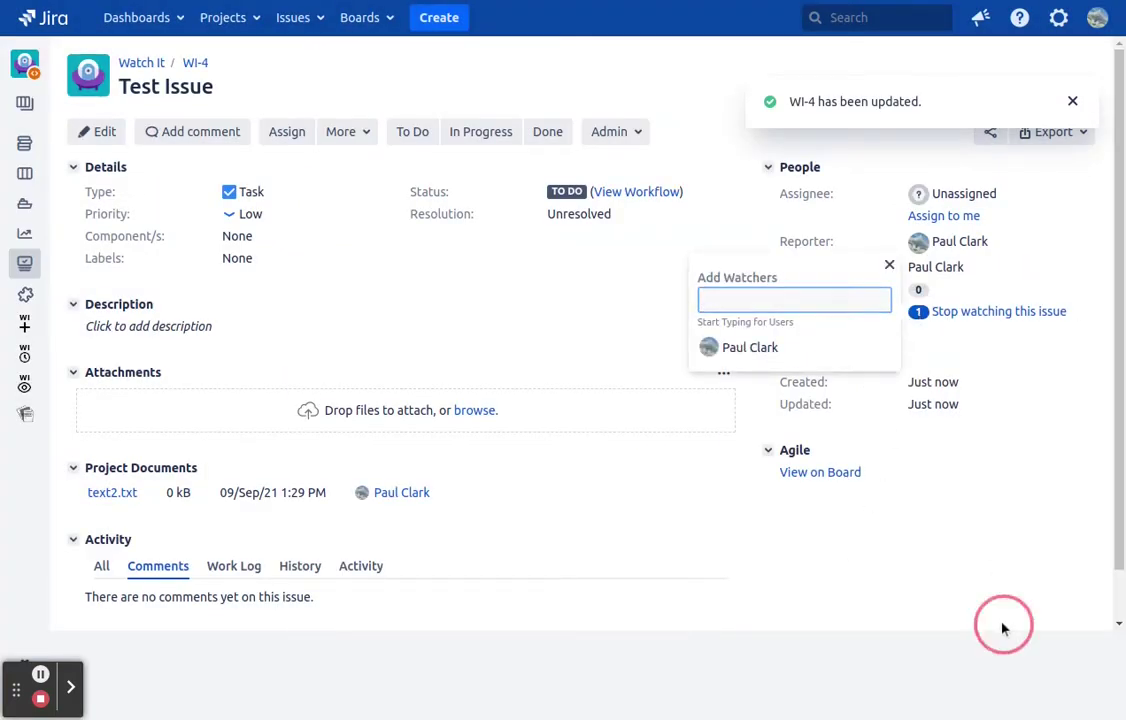
left_click(25, 103)
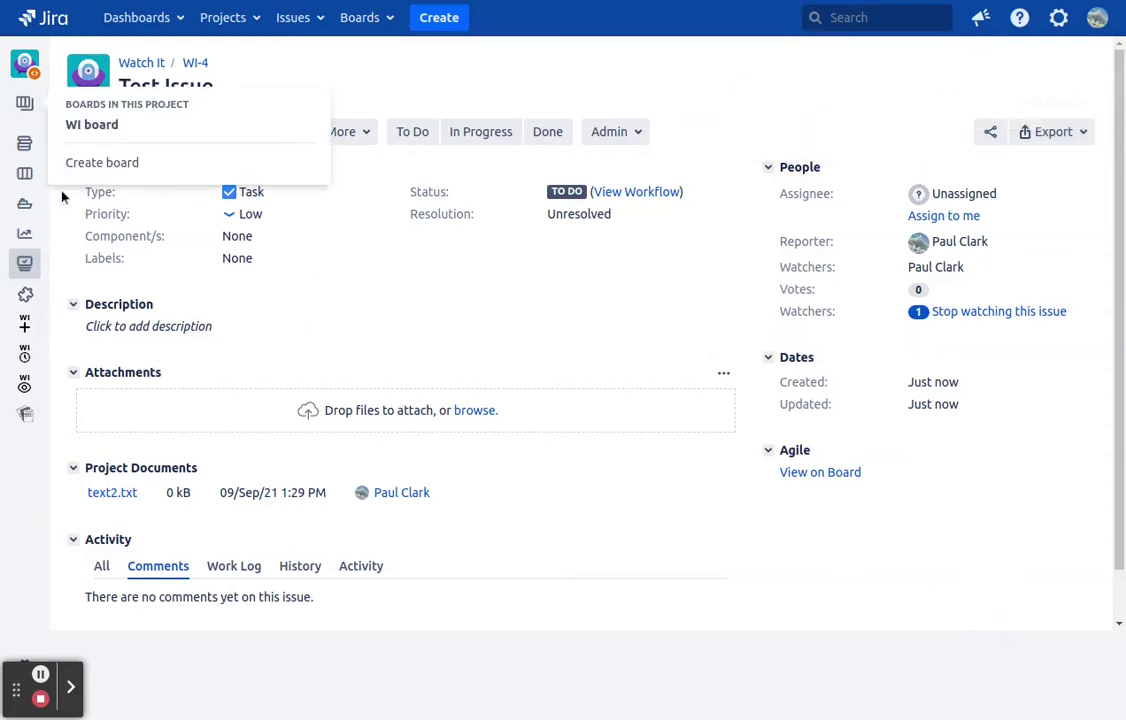
Add a watcher rule for the project, naming it for adding the non-admin user as watcher, and set that user as its watcher
left_click(919, 610)
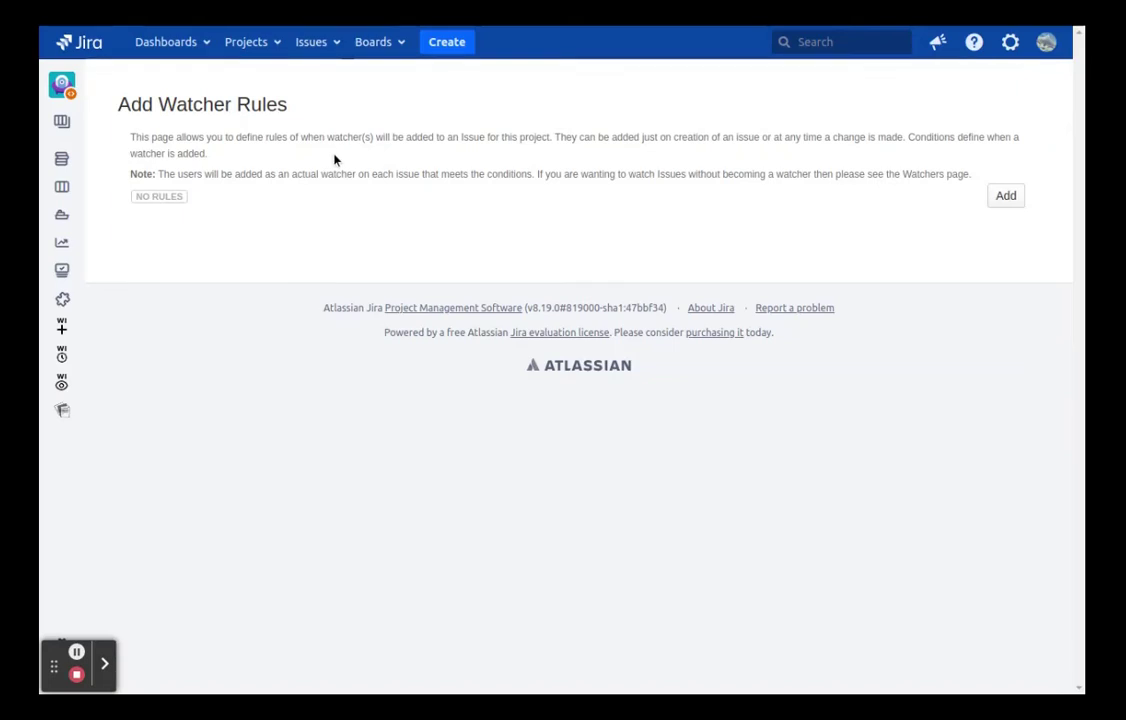
left_click(1006, 197)
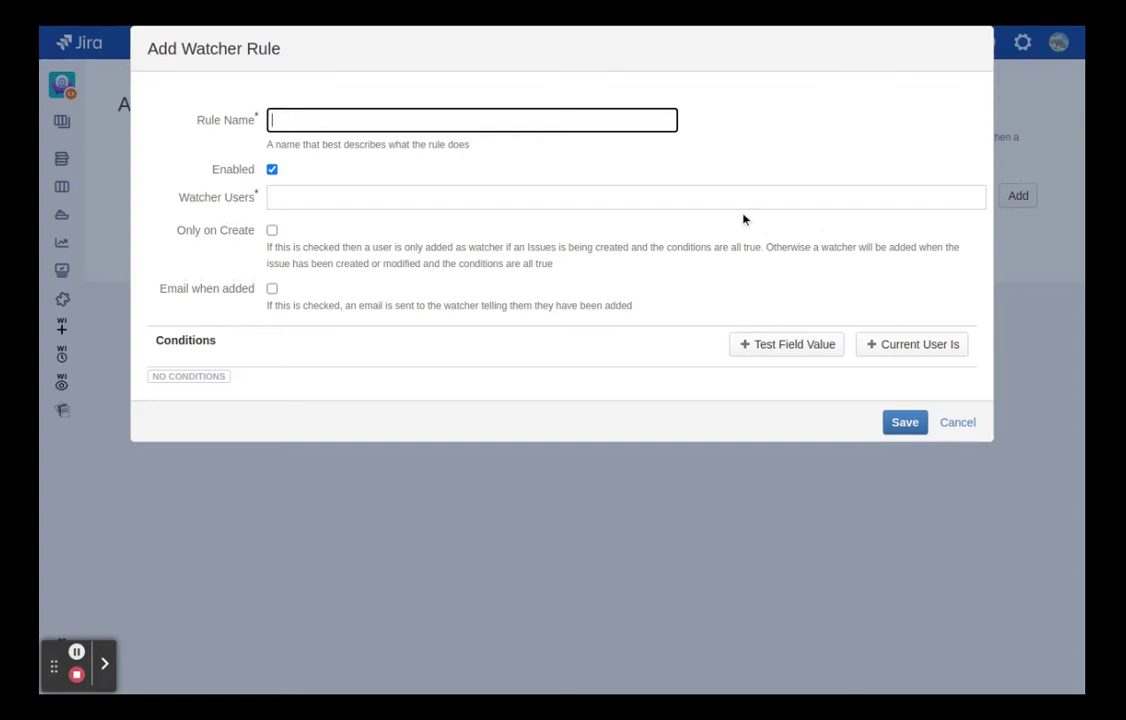
type("Add Chad as watch")
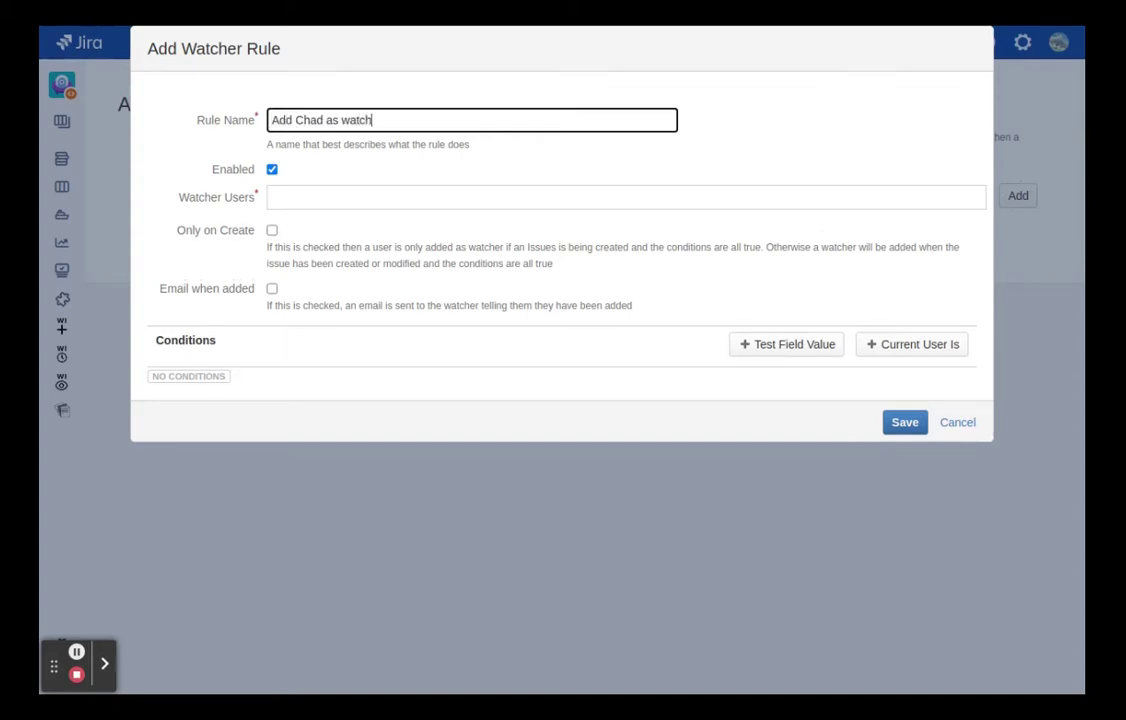
type("er")
left_click(382, 203)
type("chad")
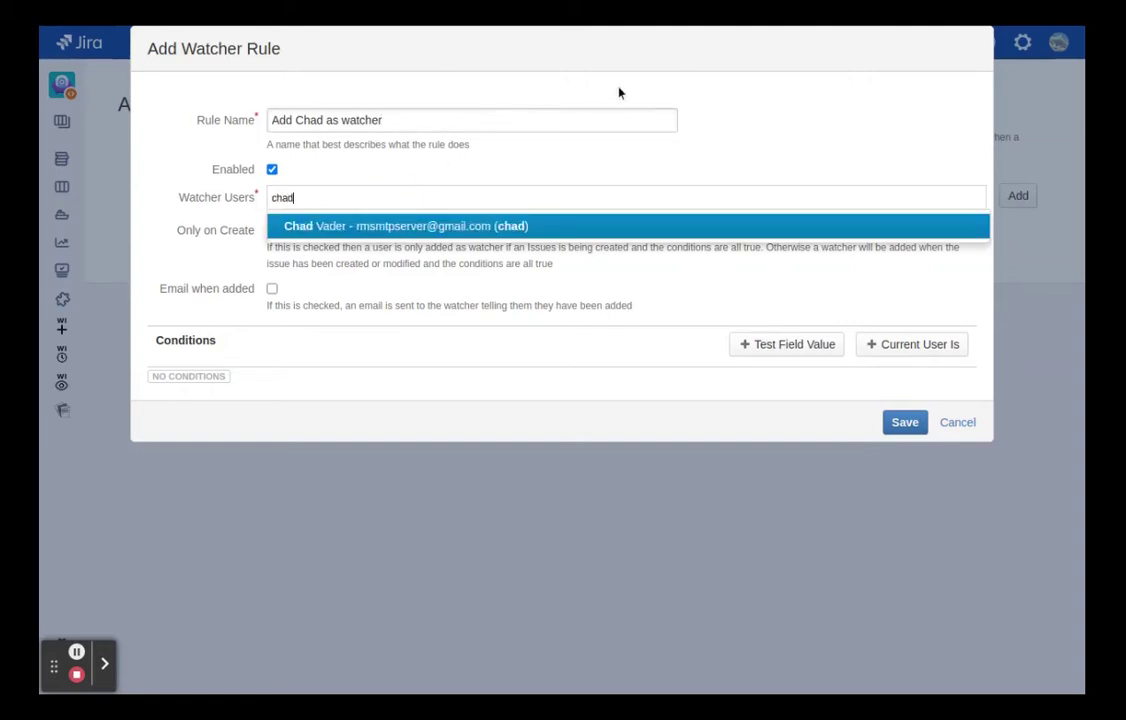
key("Return")
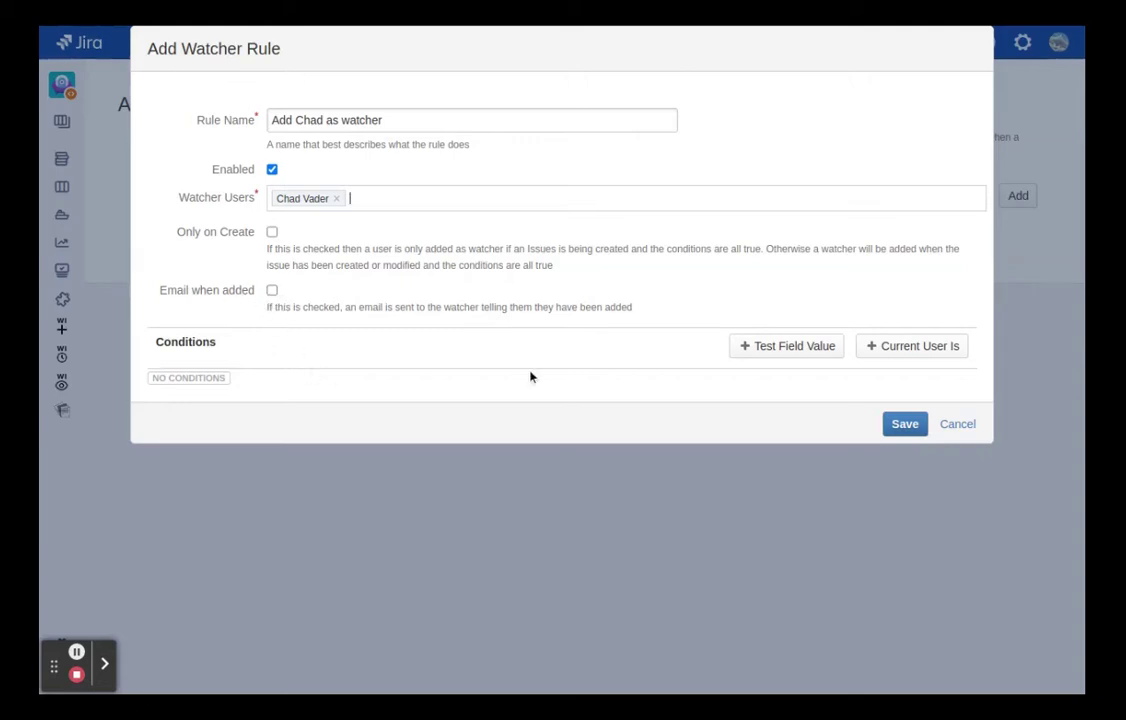
Give the rule a field value condition of Component/s equals one of Front end development, and save the rule
left_click(783, 349)
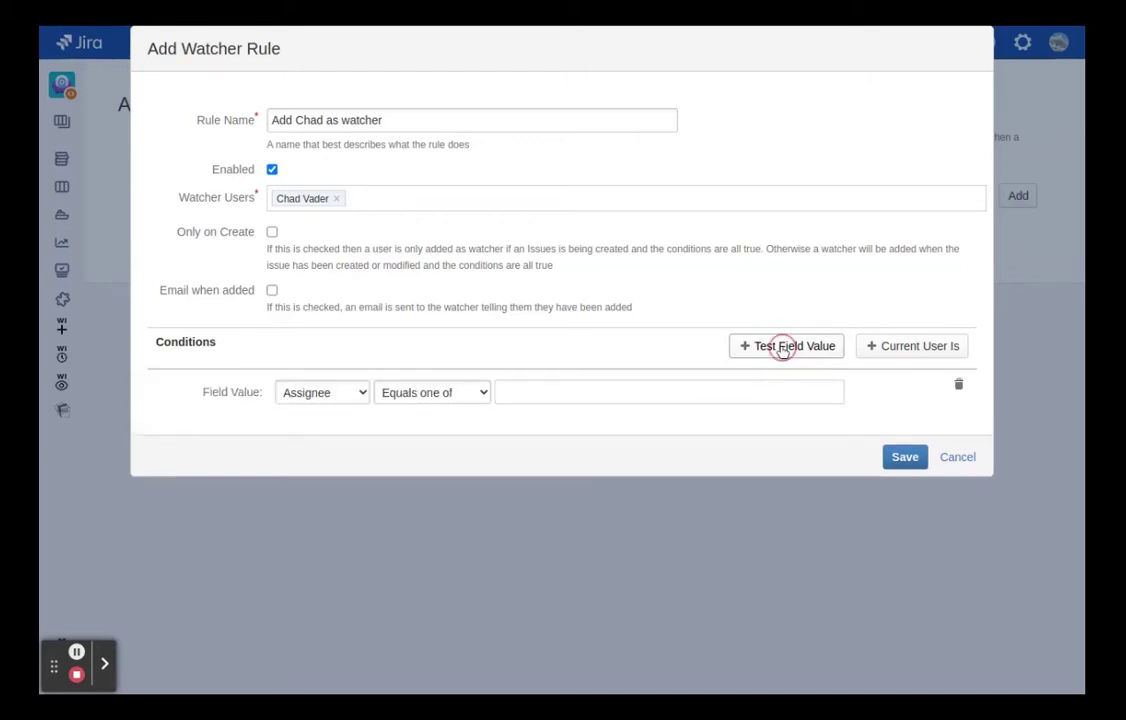
left_click(349, 398)
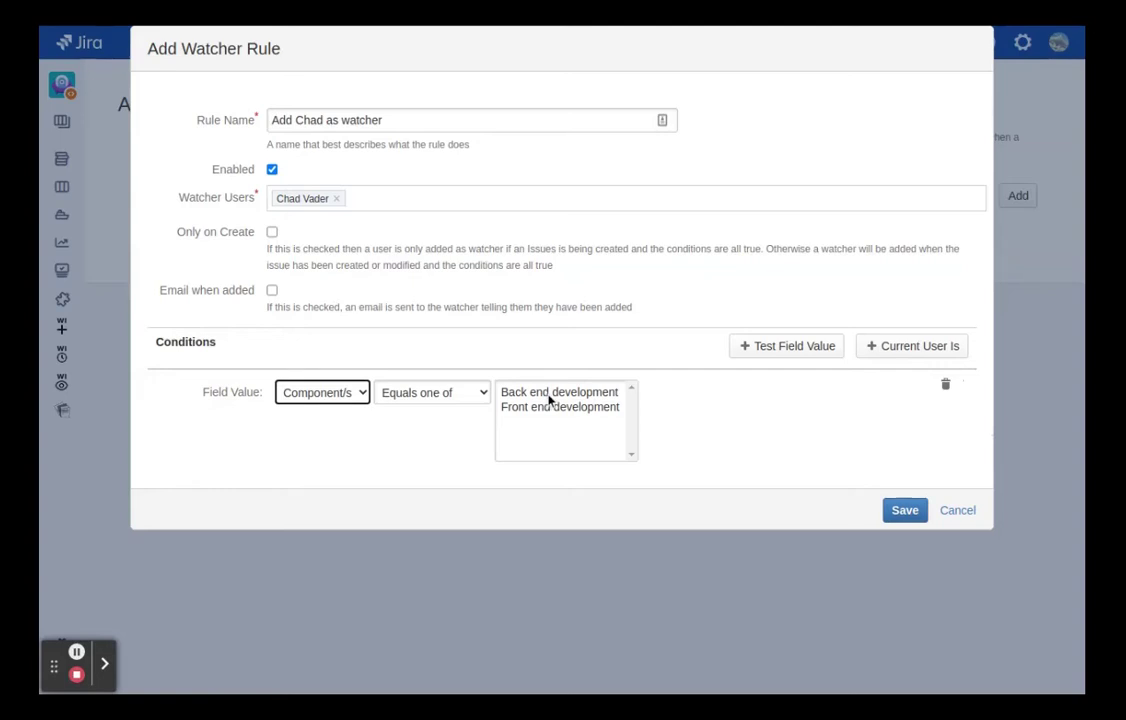
left_click(522, 408)
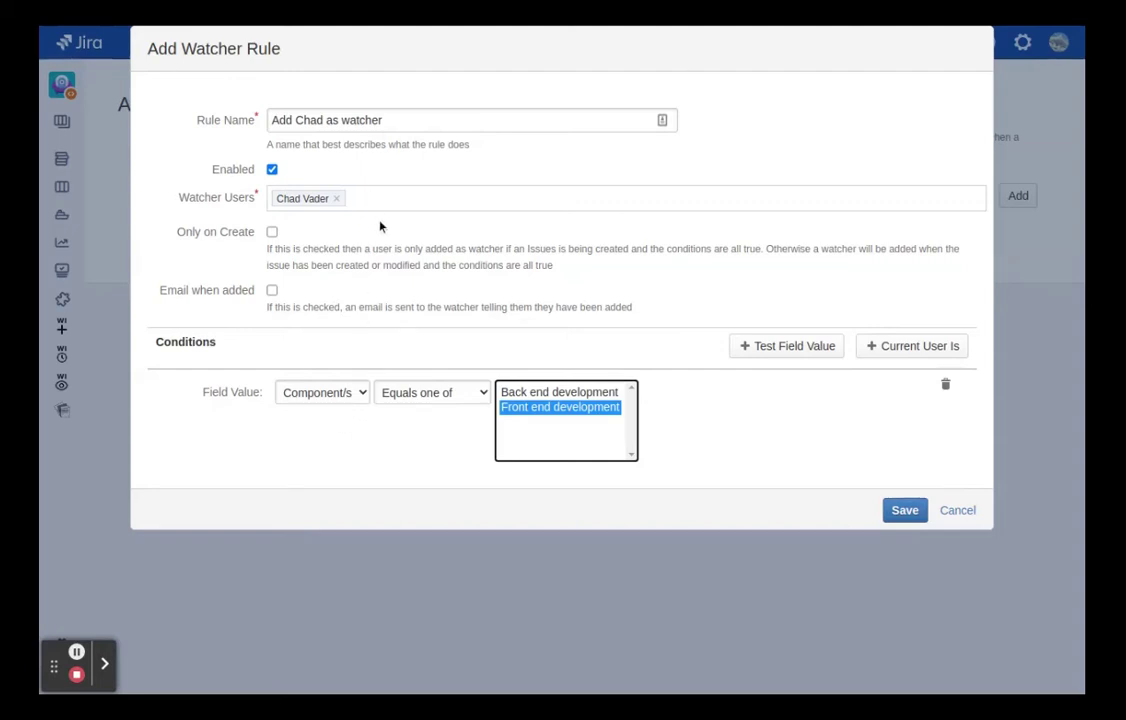
left_click(898, 512)
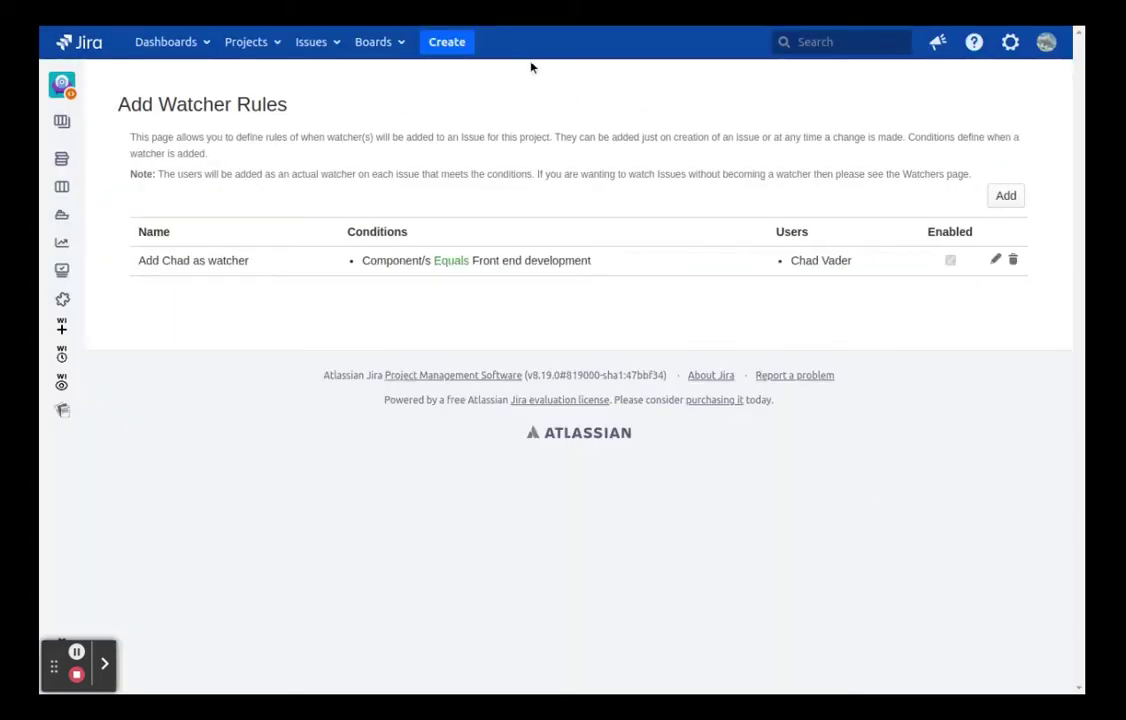
Open the WI-4 Test Issue and check who is currently listed among its watchers
left_click(316, 43)
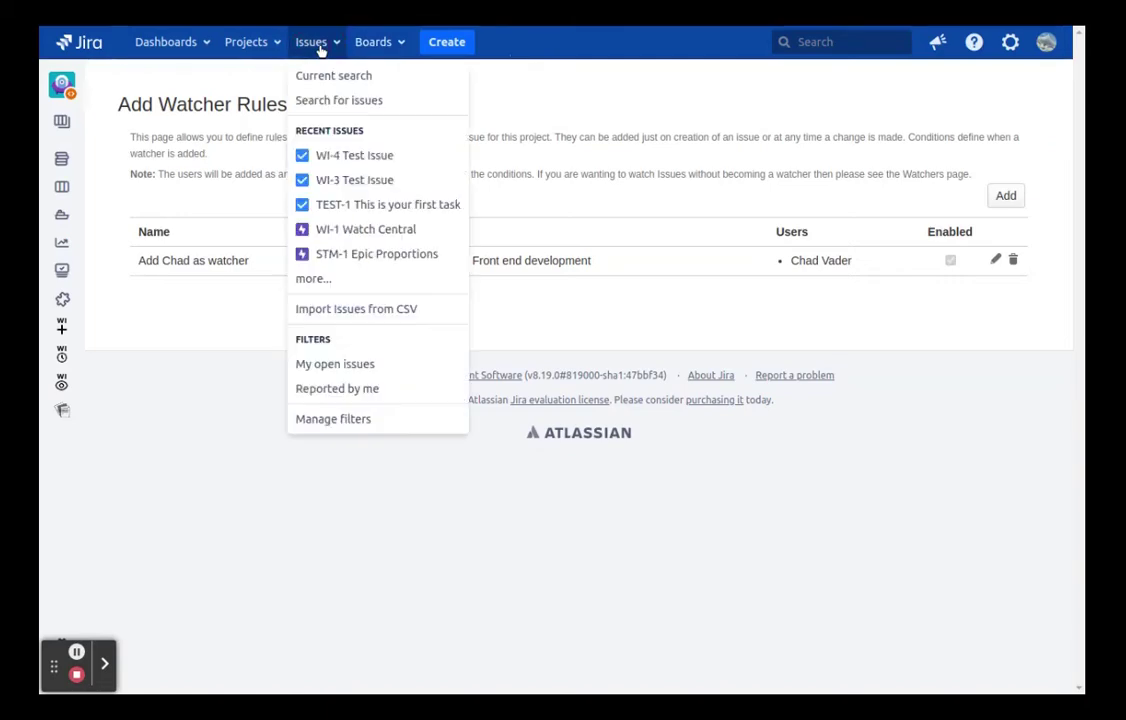
left_click(357, 156)
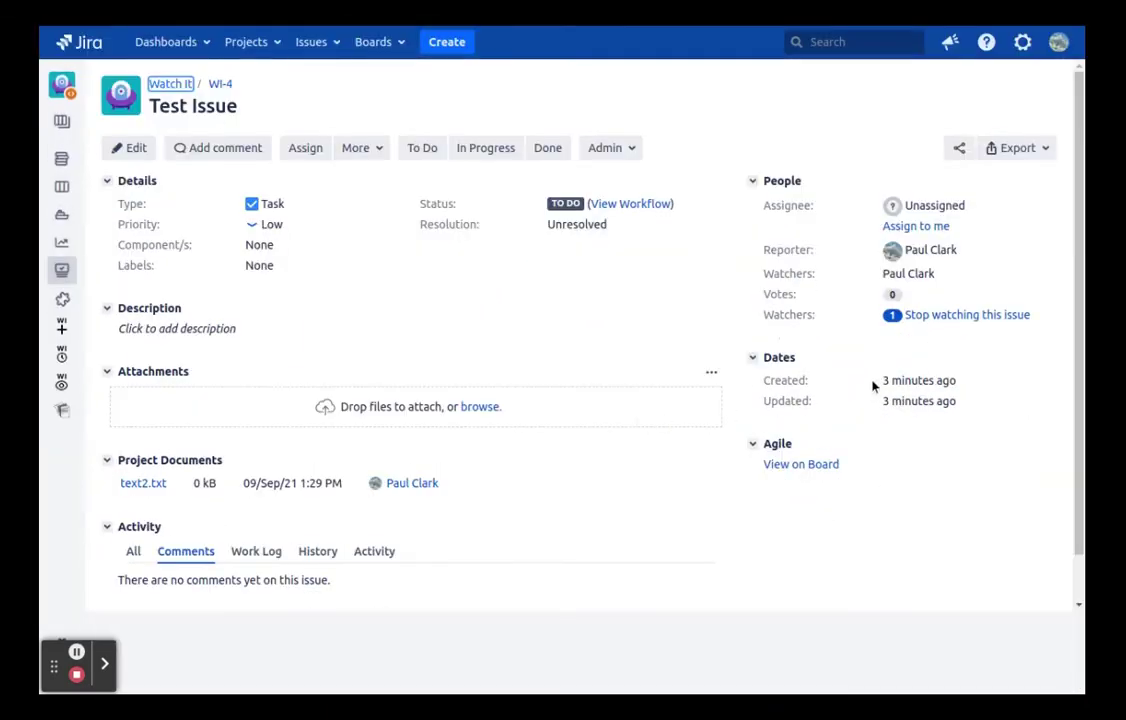
left_click(891, 316)
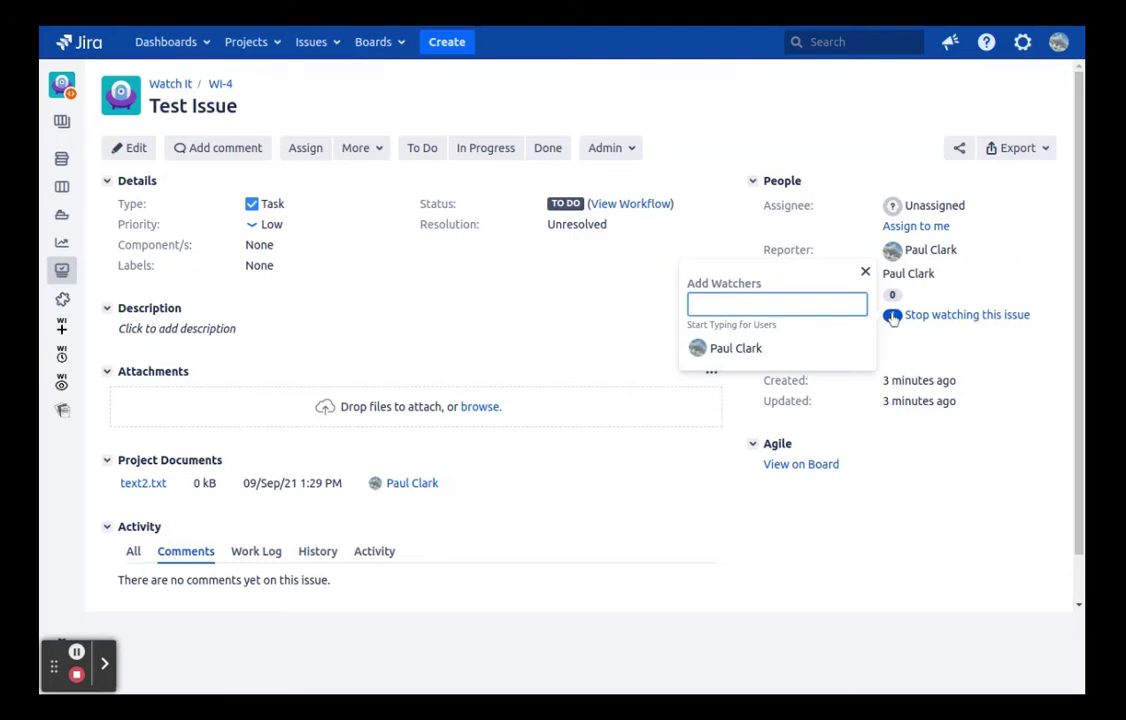
left_click(708, 94)
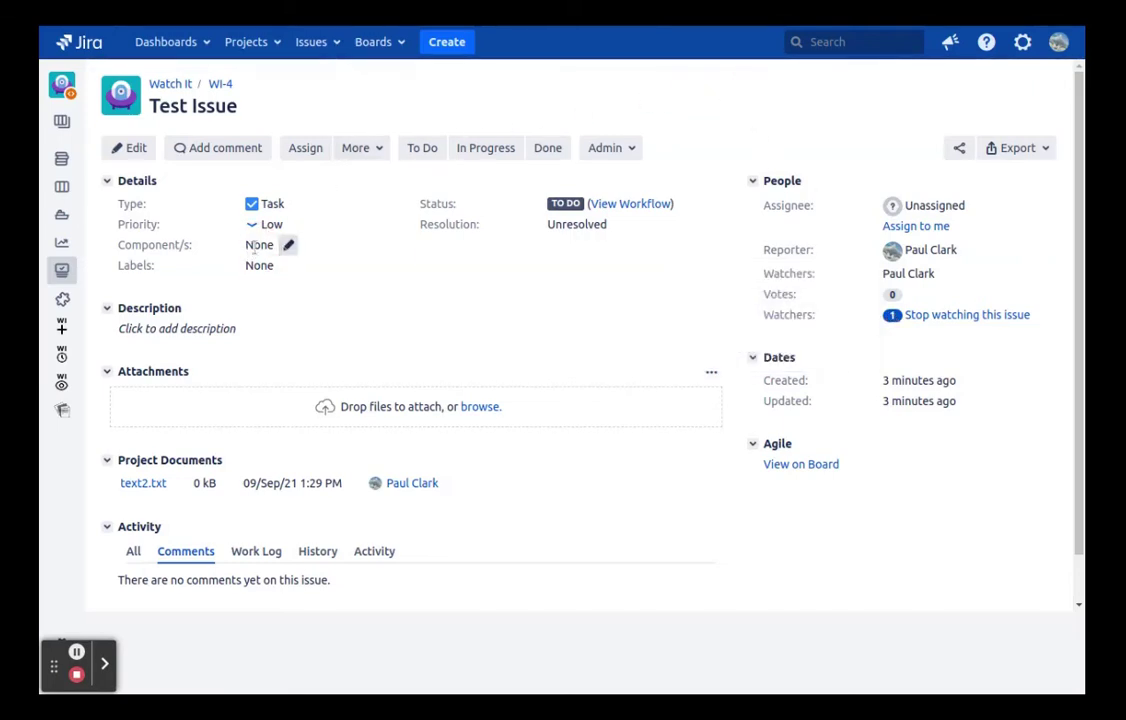
Set the Test Issue's component to Front end development and check its updated watchers list
left_click(256, 245)
left_click(398, 247)
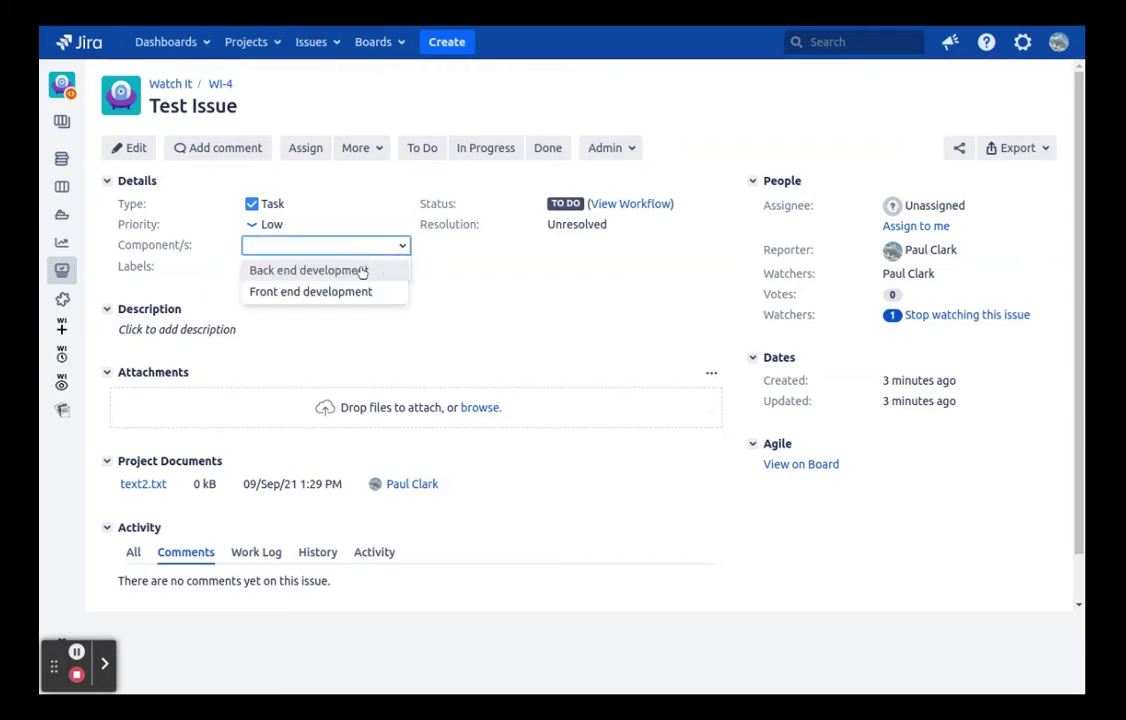
left_click(329, 291)
left_click(374, 285)
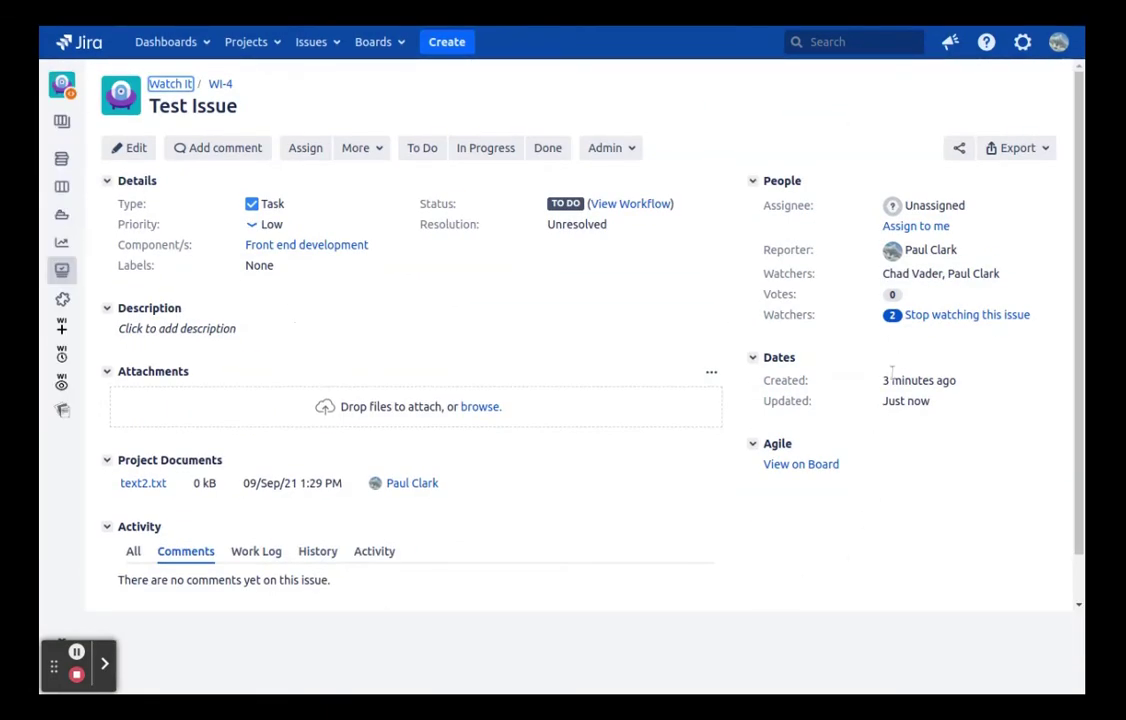
left_click(893, 316)
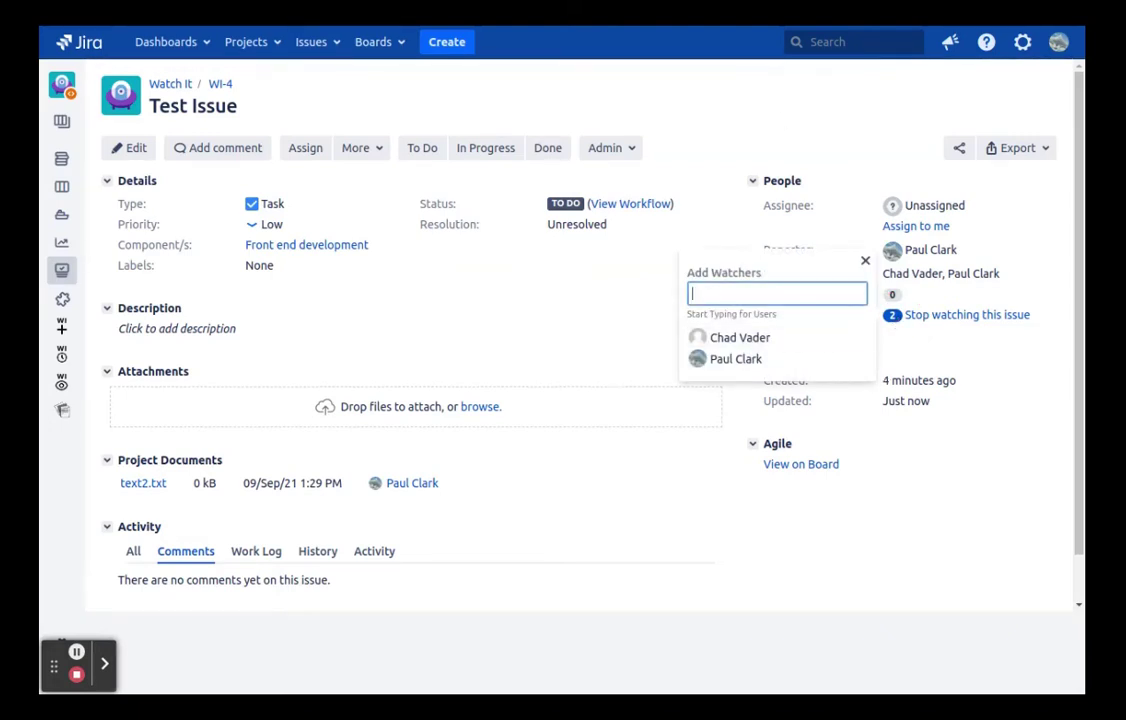
left_click(688, 66)
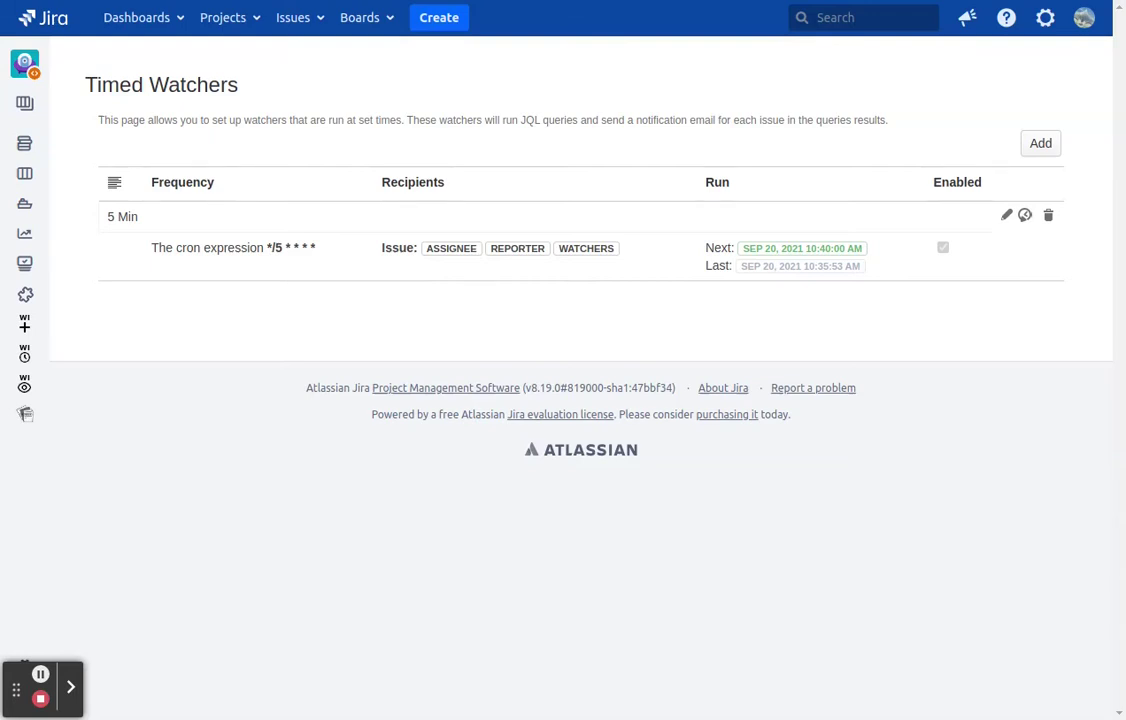
Start a new timed watcher with "Update Physical Scrum Board" as both its description and its notification title
left_click(1035, 147)
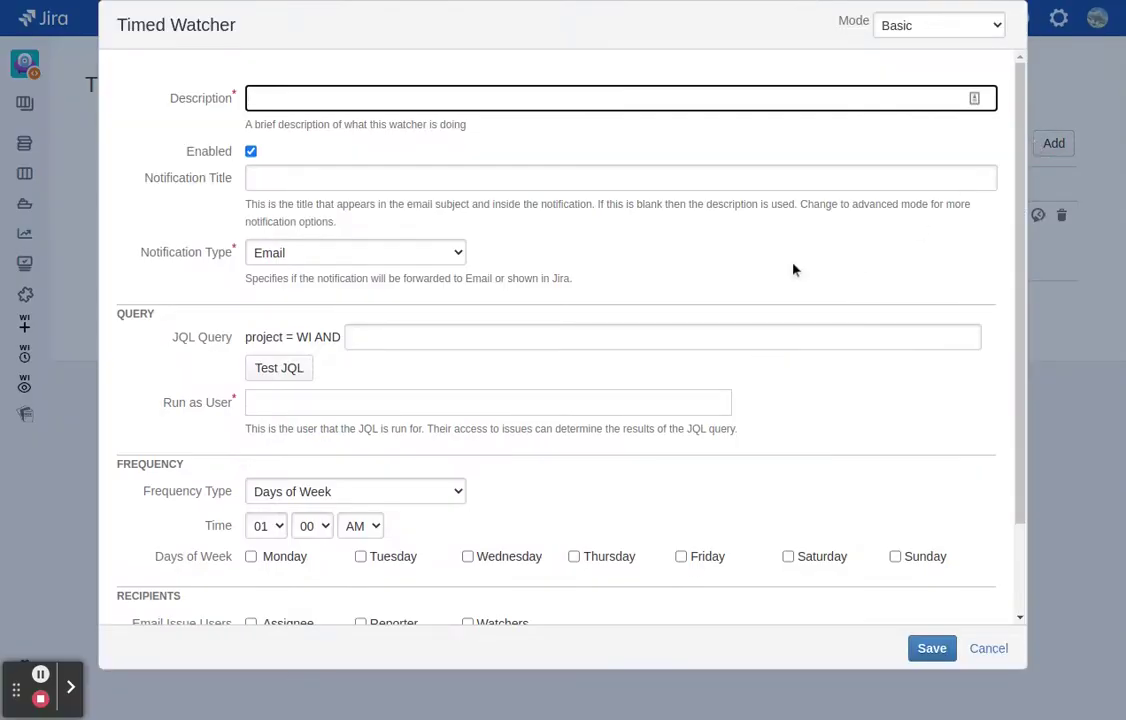
type("Update Physical Scrum Board")
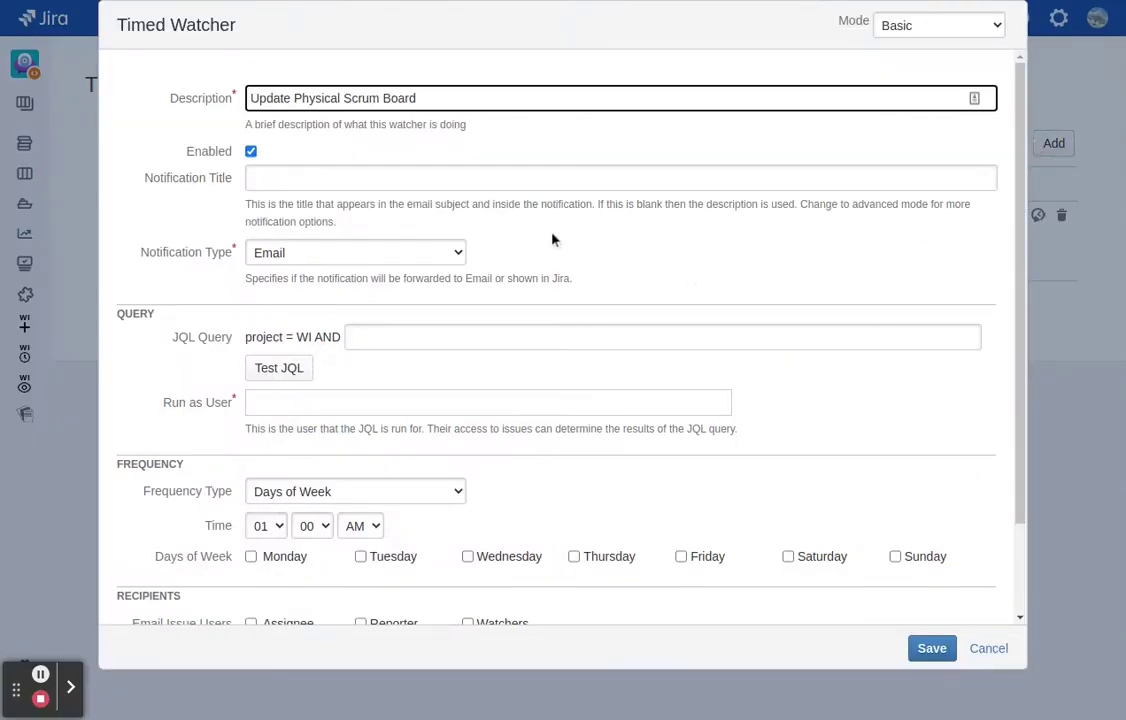
left_click(556, 180)
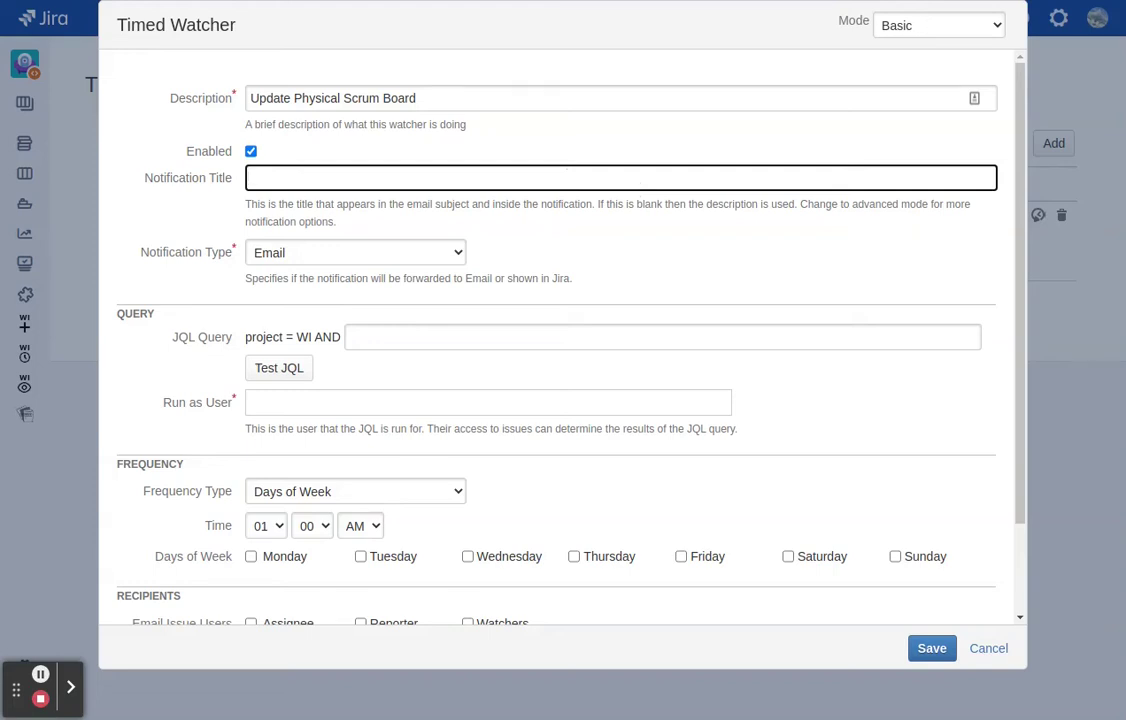
type("Update Physical Scrum Board")
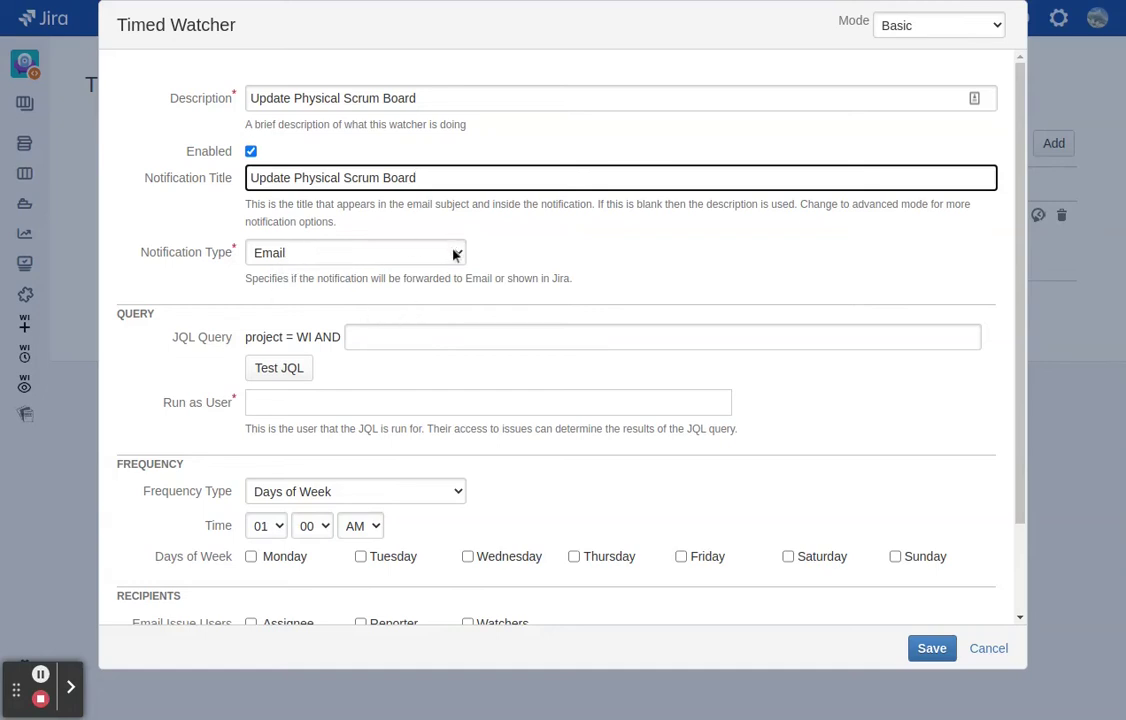
Set the JQL query to status = "Done" and updatedDate >= -1d, test it, and run it as the admin user
left_click(411, 335)
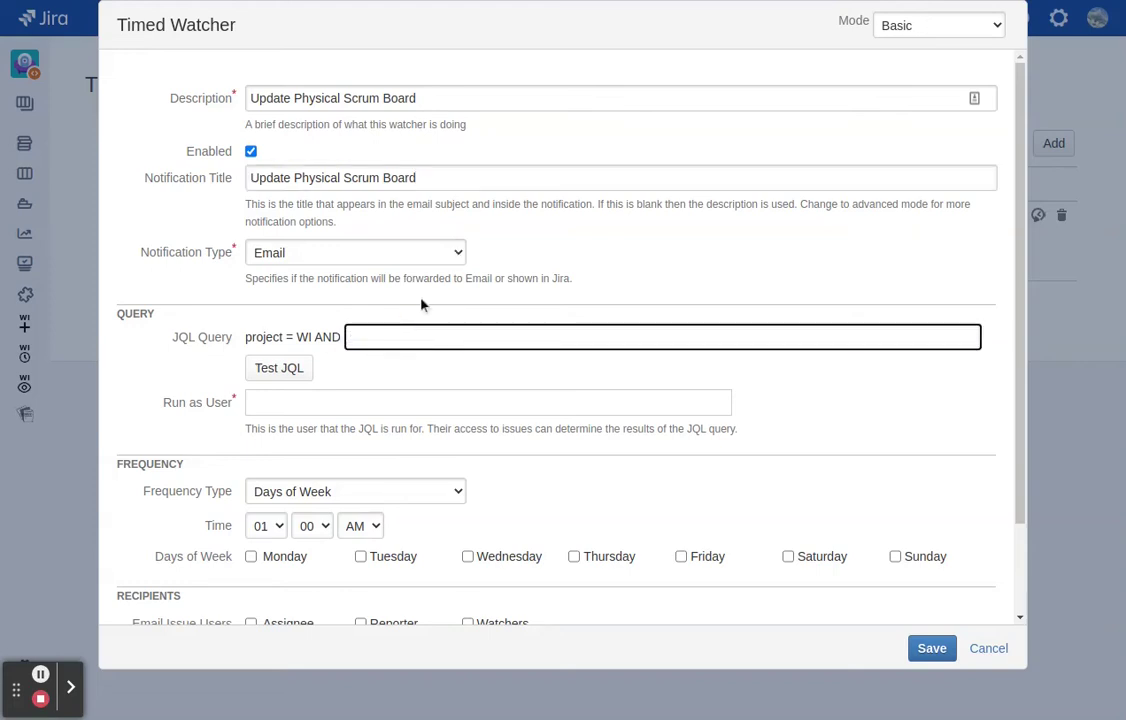
type("statu")
left_click(465, 375)
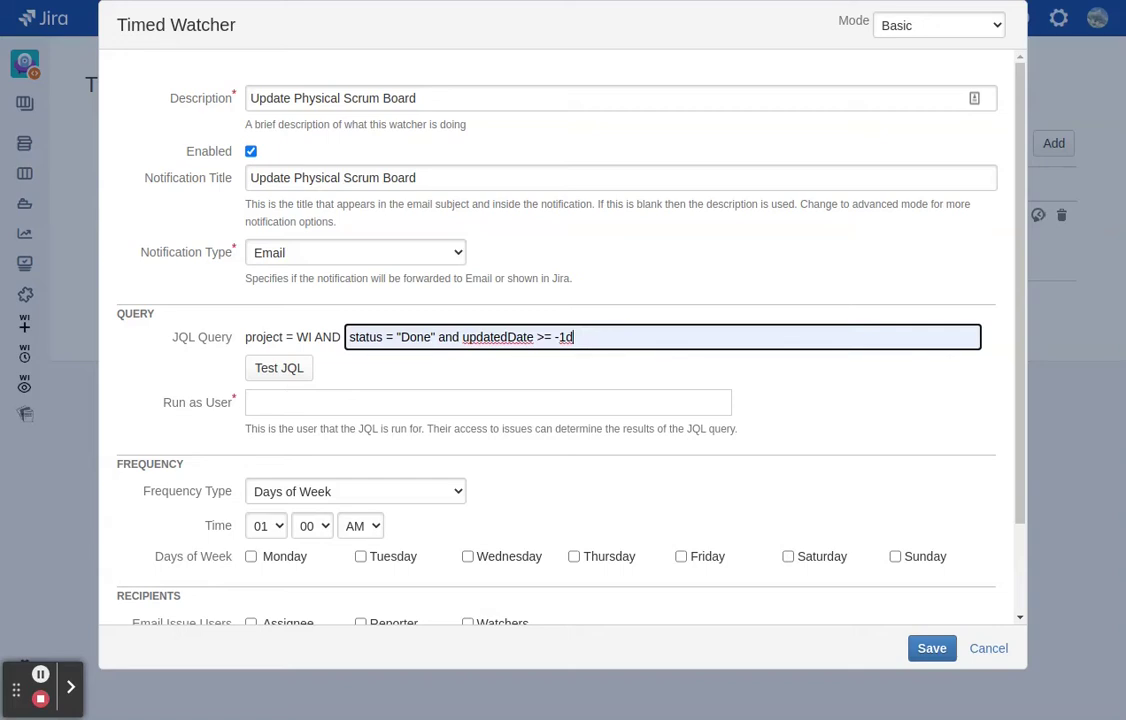
left_click(269, 370)
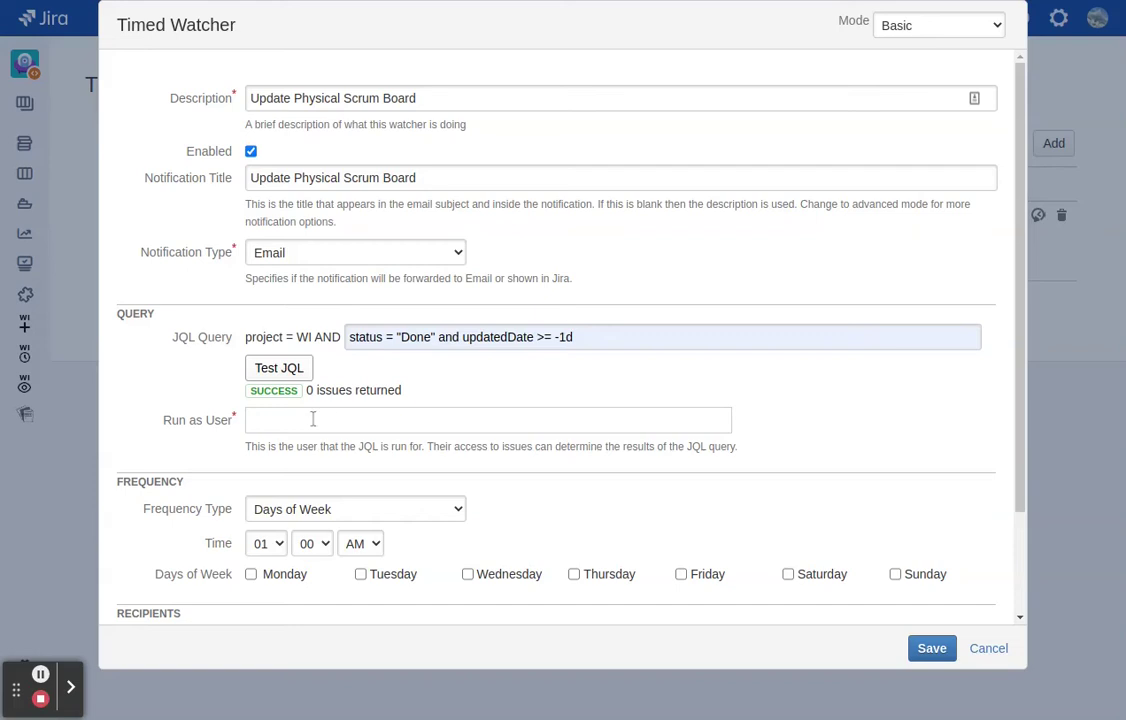
key("Tab")
type("pau")
key("Return")
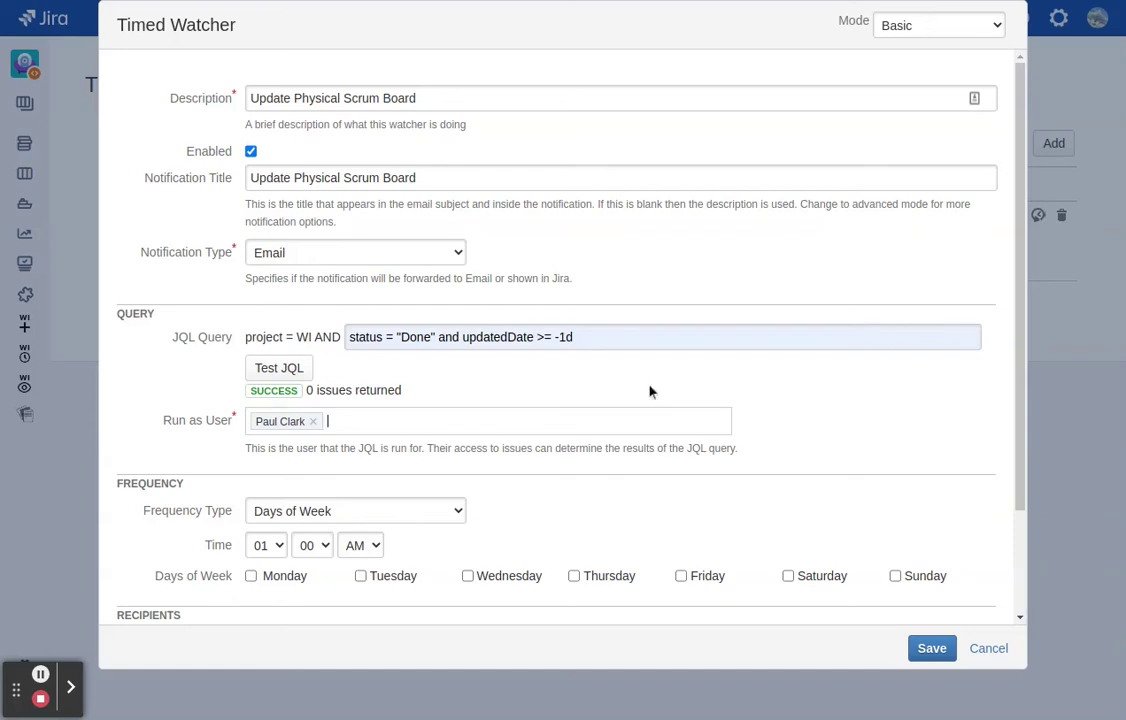
Schedule the timed watcher for 01:00 PM on Monday, Wednesday and Friday
scroll(649, 391, "down", 3)
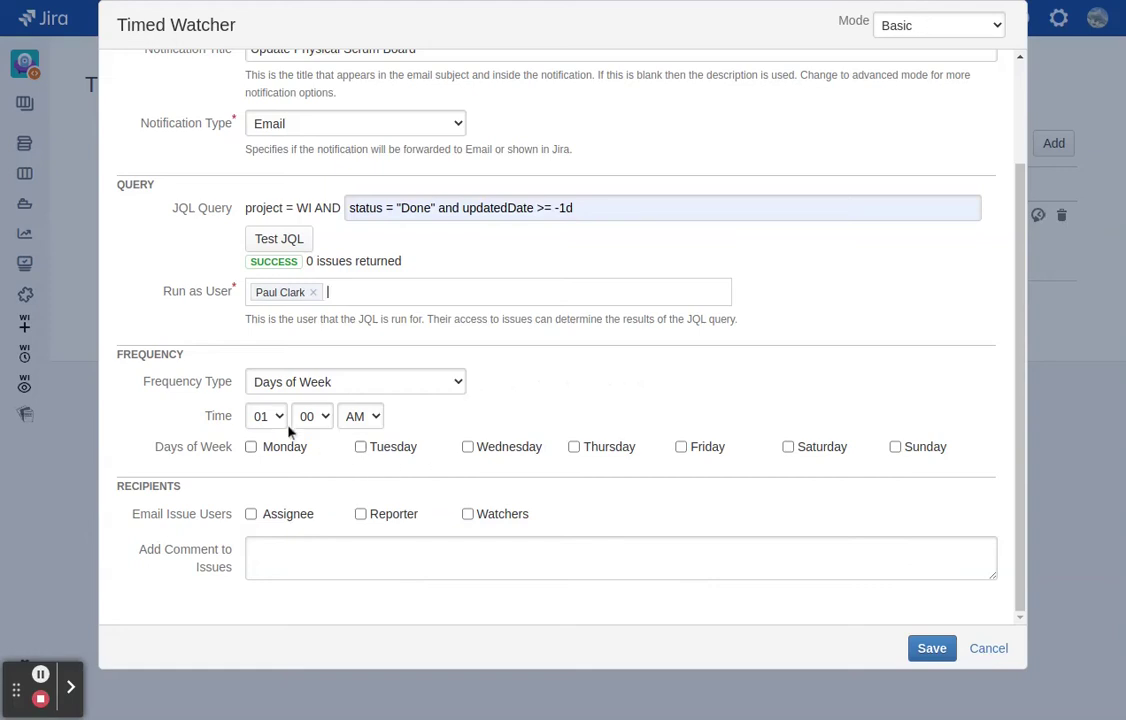
left_click(365, 418)
left_click(364, 460)
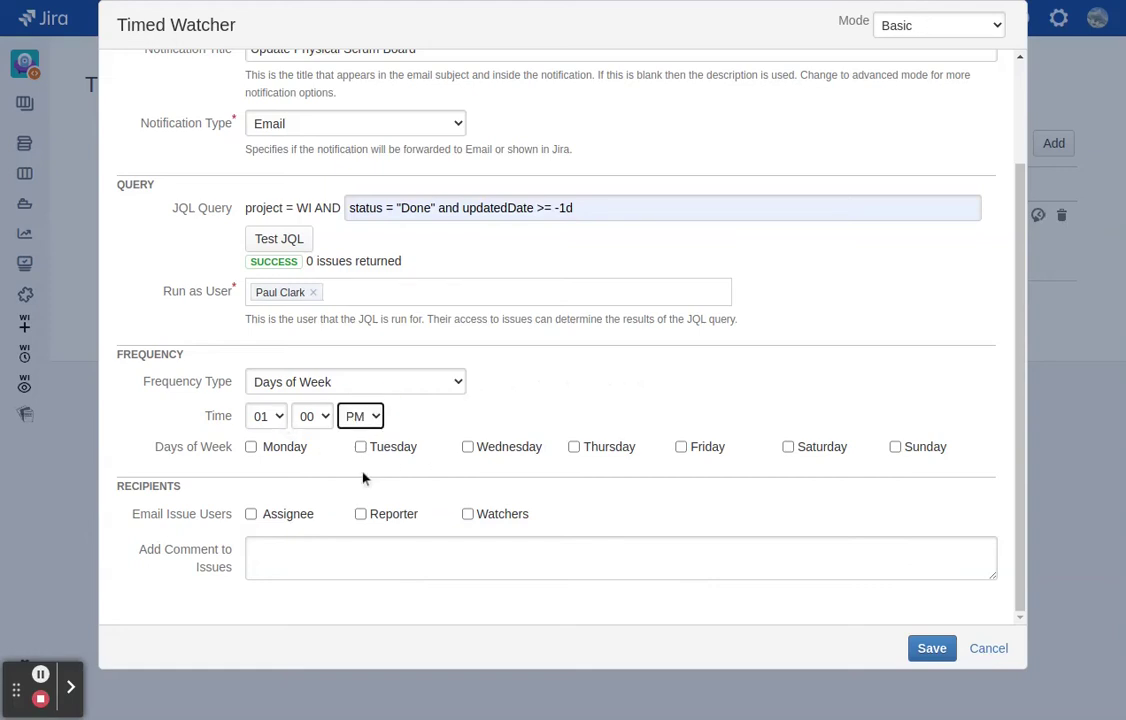
left_click(290, 450)
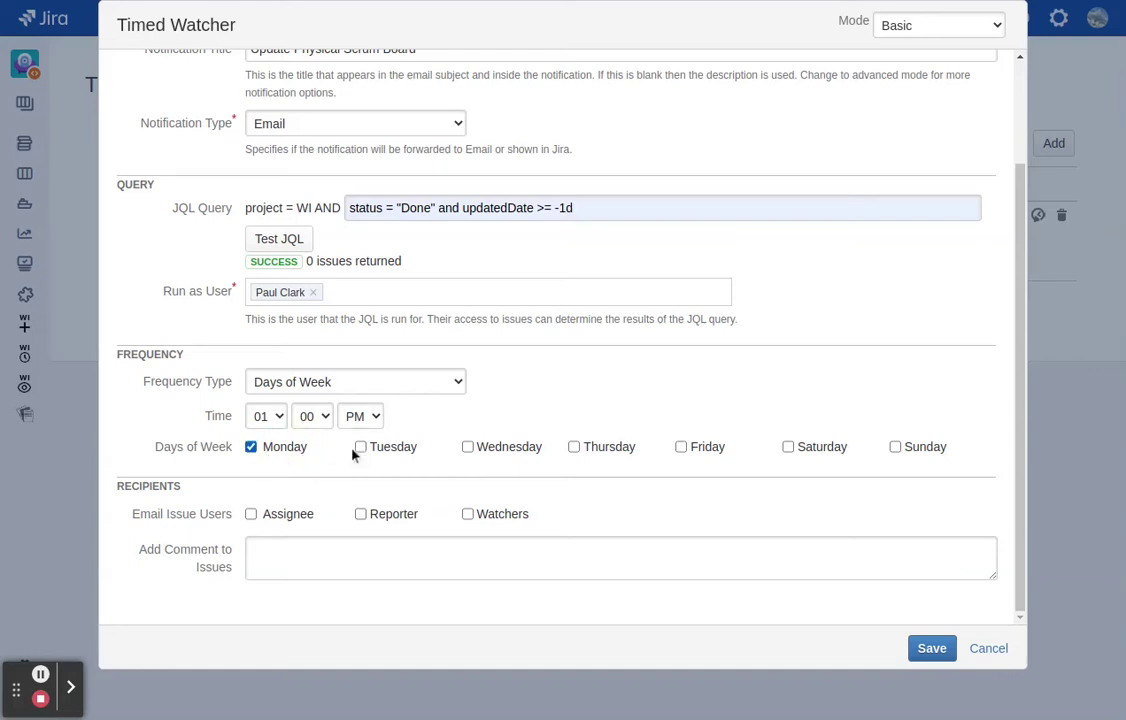
left_click(681, 446)
left_click(508, 449)
Make the assignee the email recipient and add the issue comment "Update Physical Scrum Board"
left_click(287, 518)
left_click(339, 550)
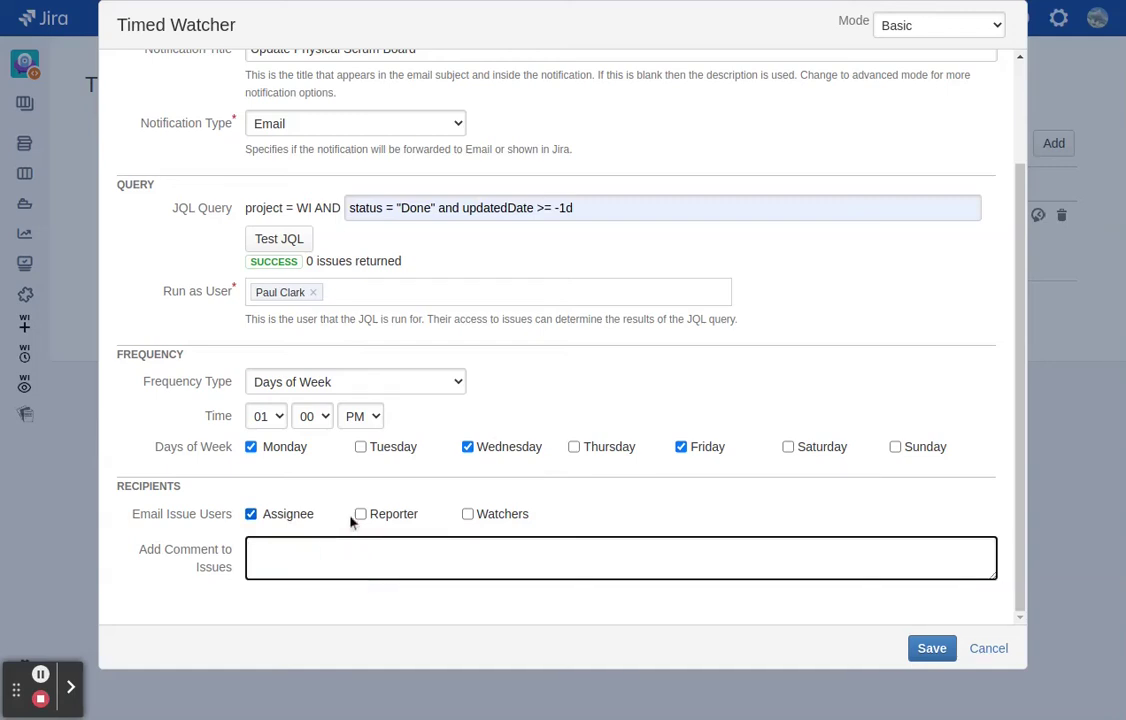
type("Update Physical Scrum Board")
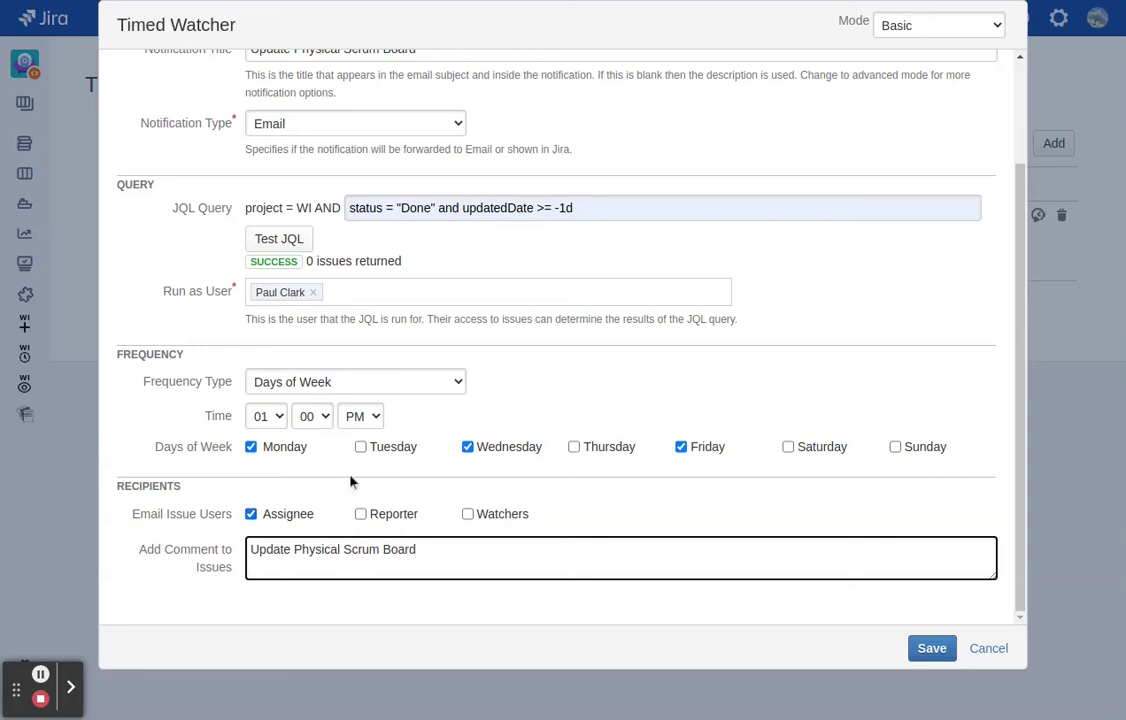
Preview the Days of Month and Cron Expression frequency types, and return the frequency type to Days of Week
left_click(433, 382)
left_click(342, 443)
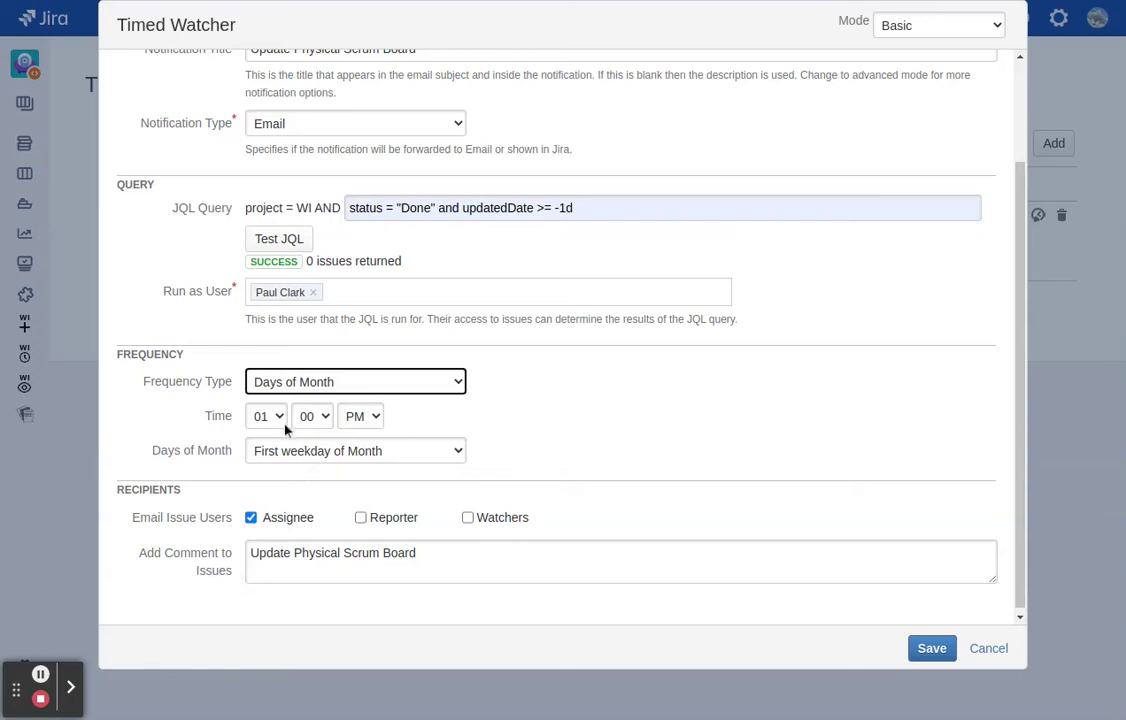
left_click(388, 383)
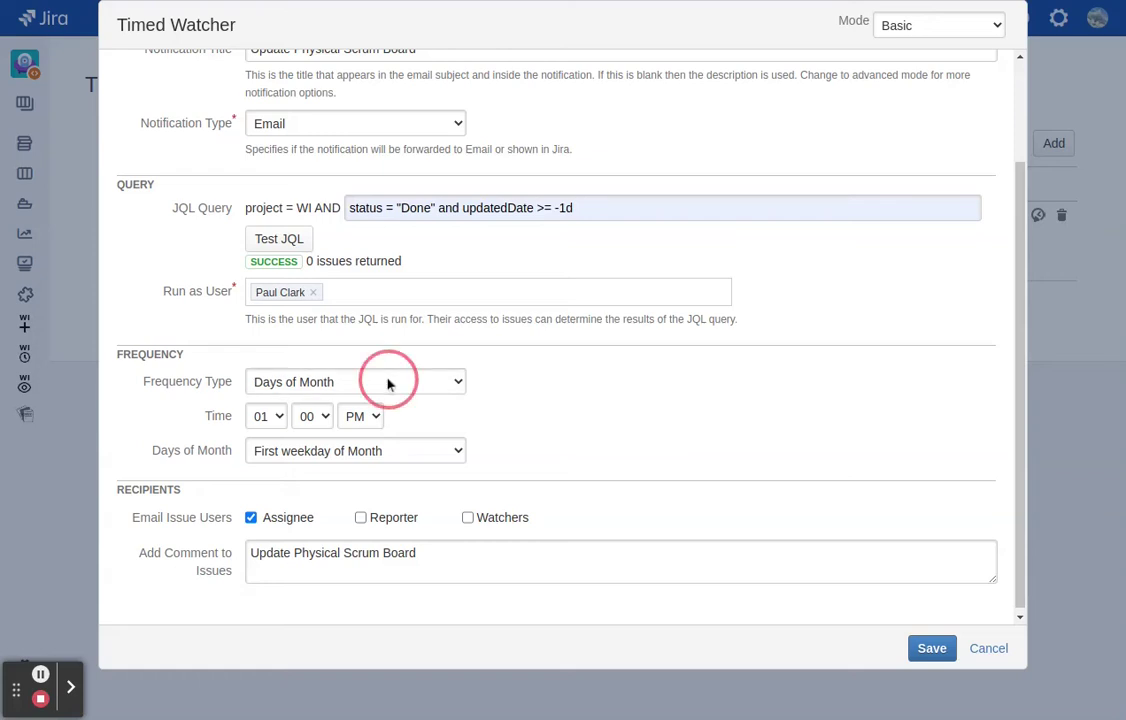
left_click(355, 468)
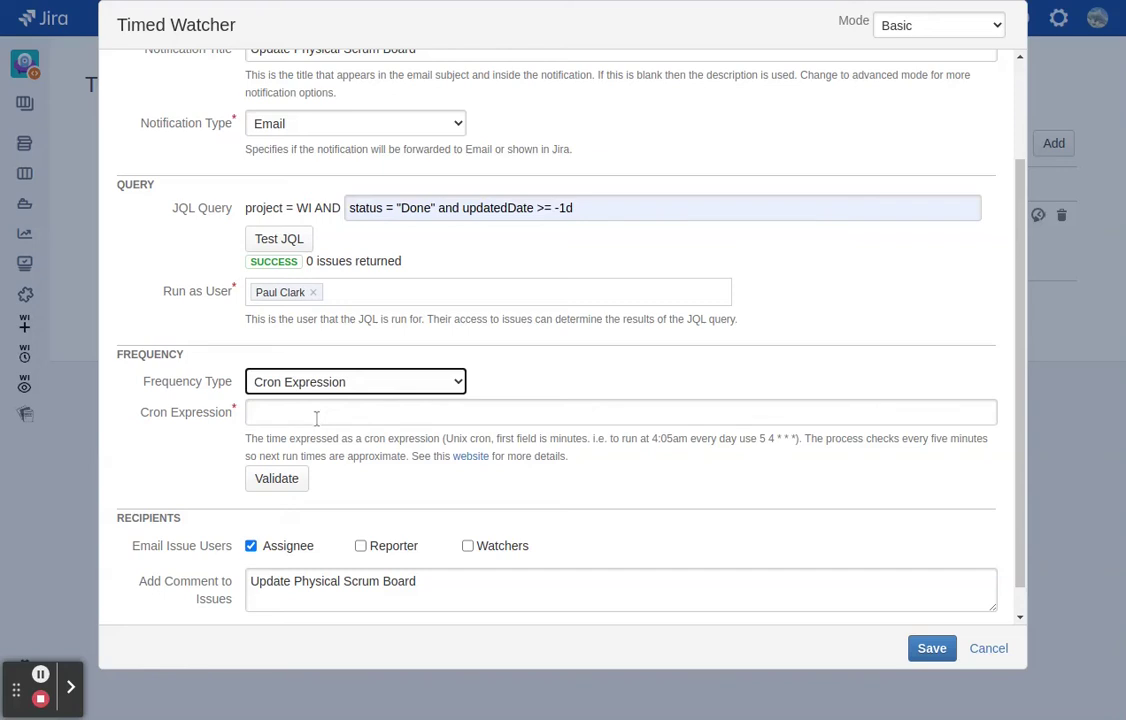
left_click(338, 386)
left_click(380, 451)
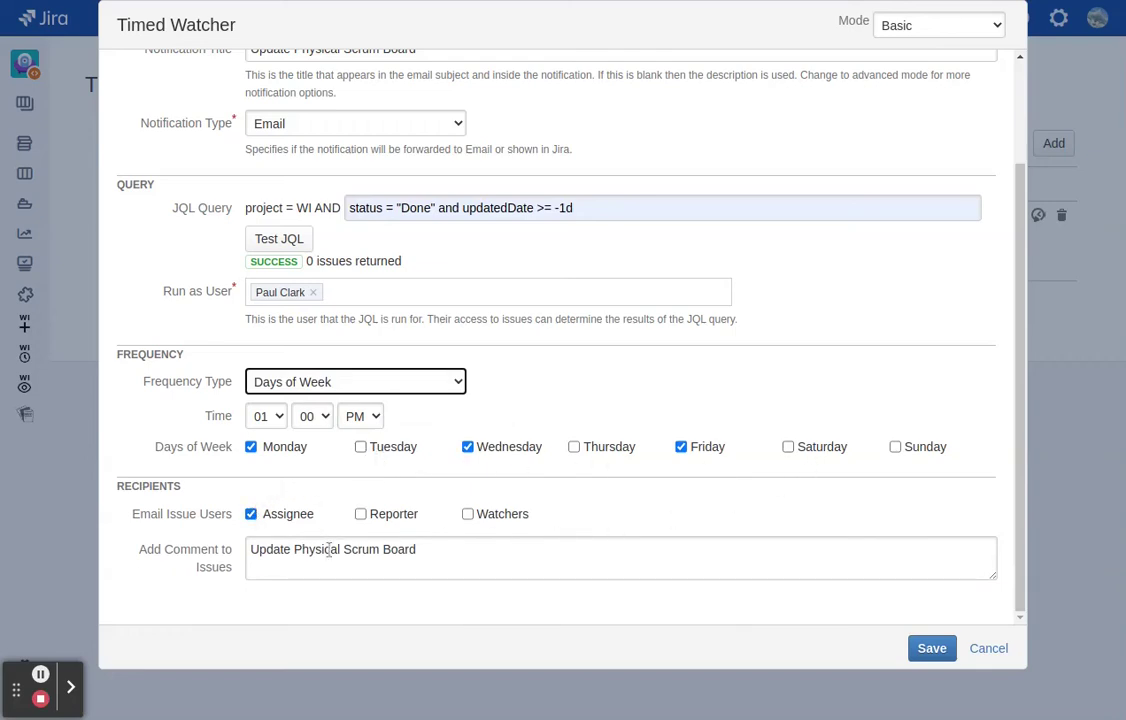
Save the Update Physical Scrum Board timed watcher
left_click(940, 655)
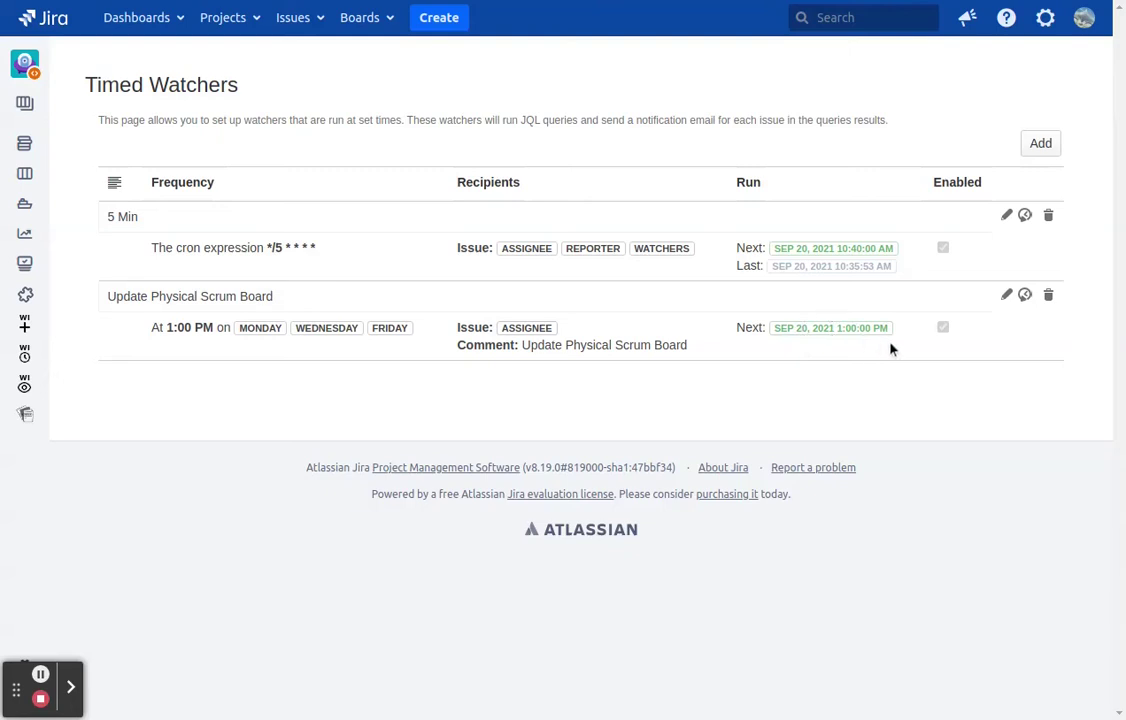
View the run log history of the 5 Min timed watcher and return to the timed watchers list
left_click(1025, 217)
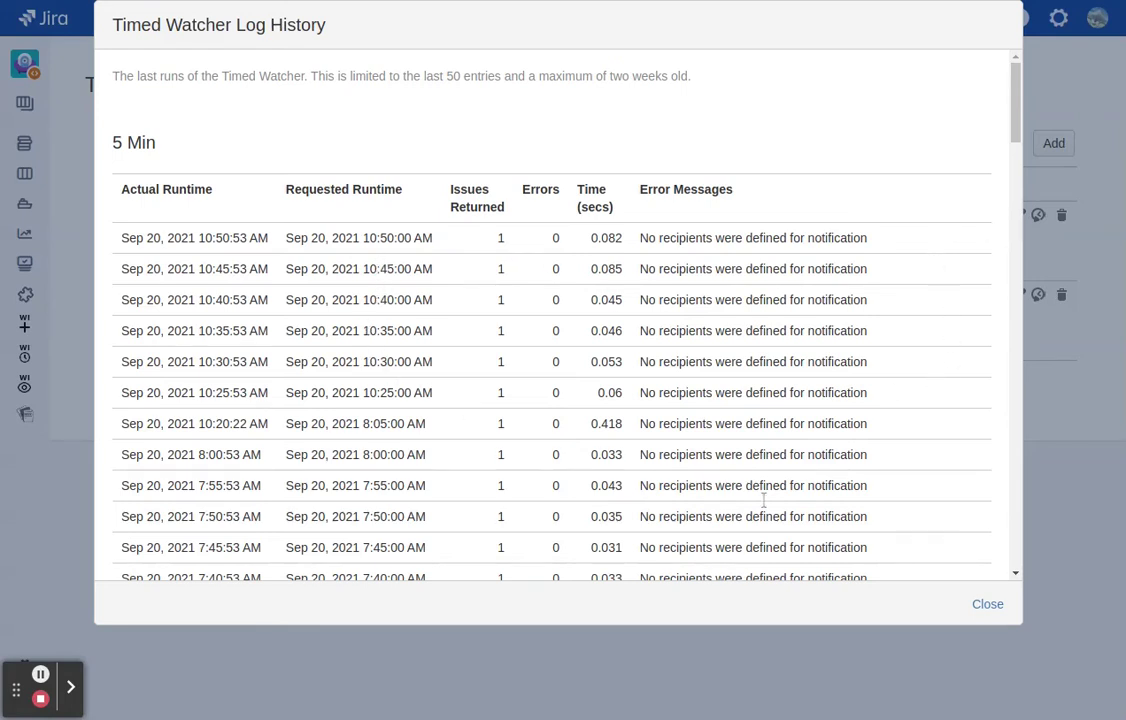
left_click(989, 605)
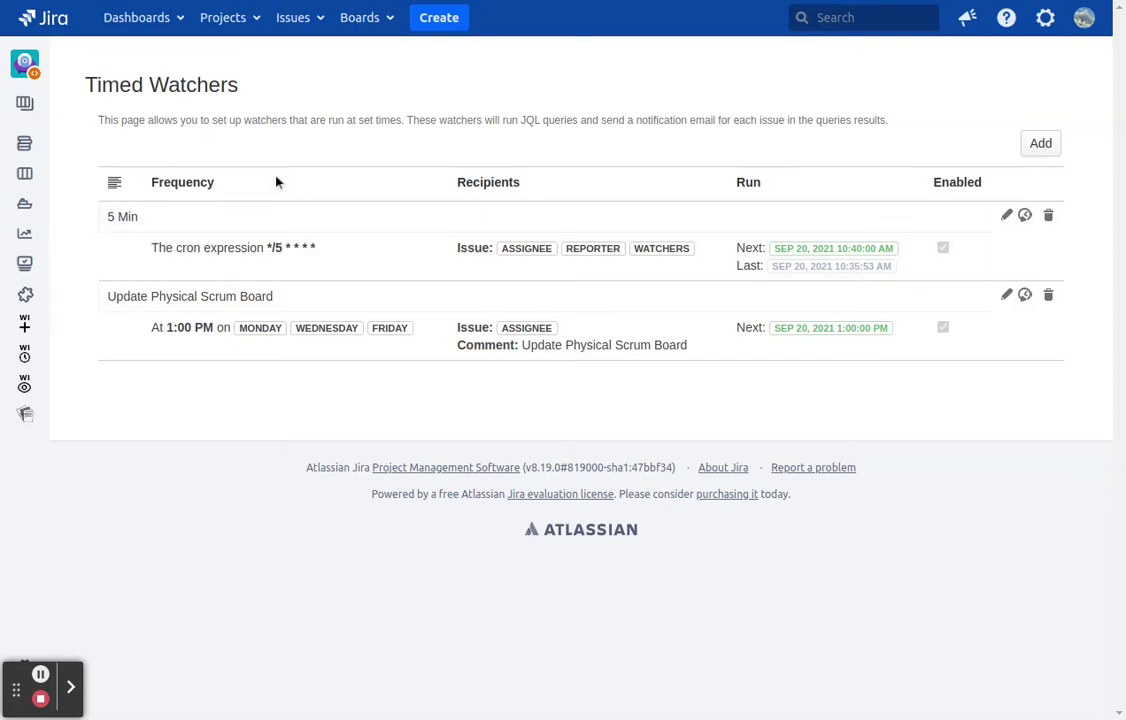
Open My Dashboard and mark the 11:44 AM WI-1 notification as read in the My Notifications gadget
left_click(170, 20)
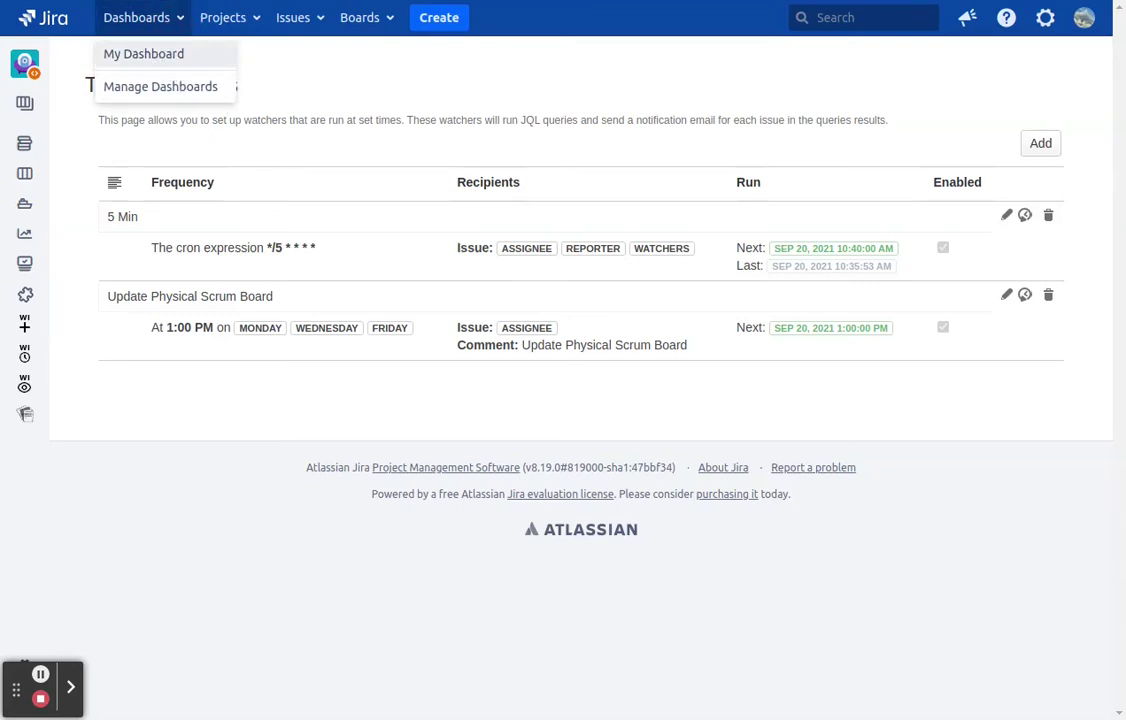
left_click(159, 54)
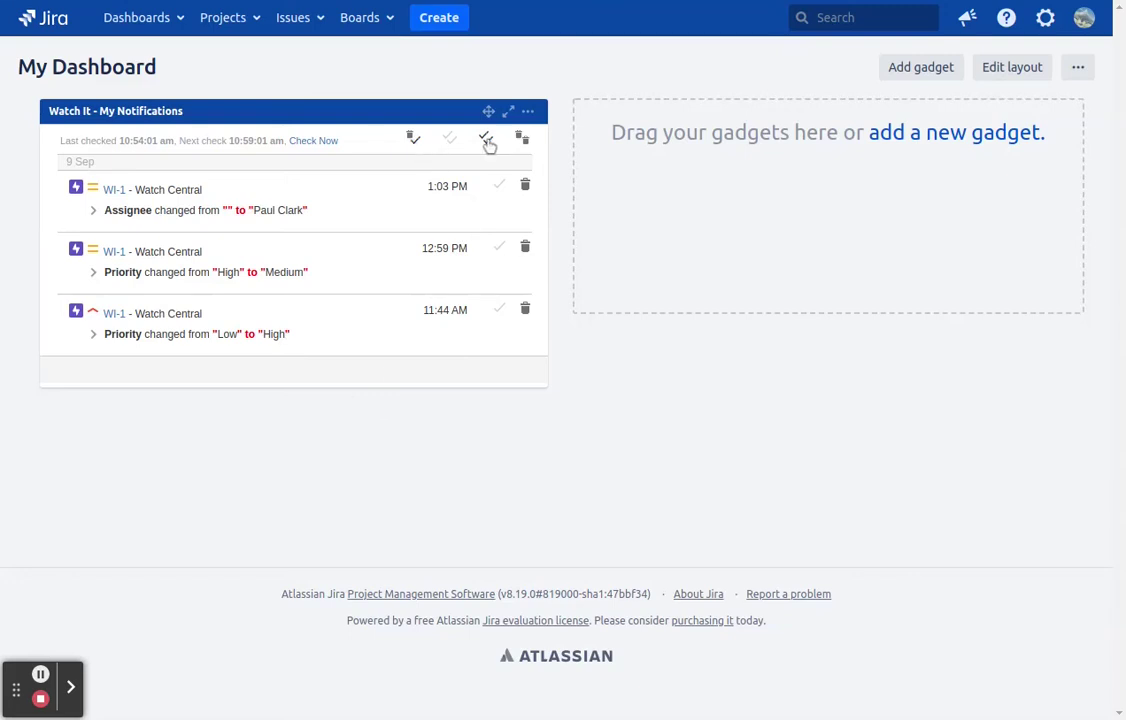
left_click(499, 310)
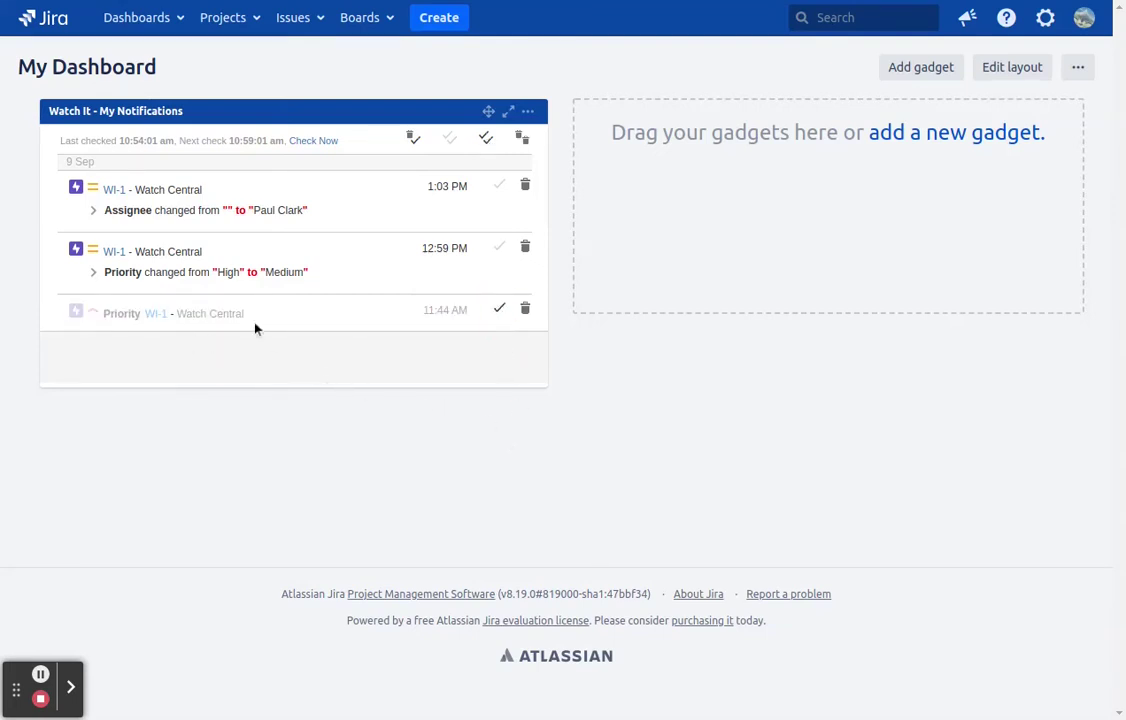
Expand and collapse the 12:59 PM notification's details, check for new notifications, and delete the read 11:44 AM notification
left_click(95, 273)
left_click(95, 273)
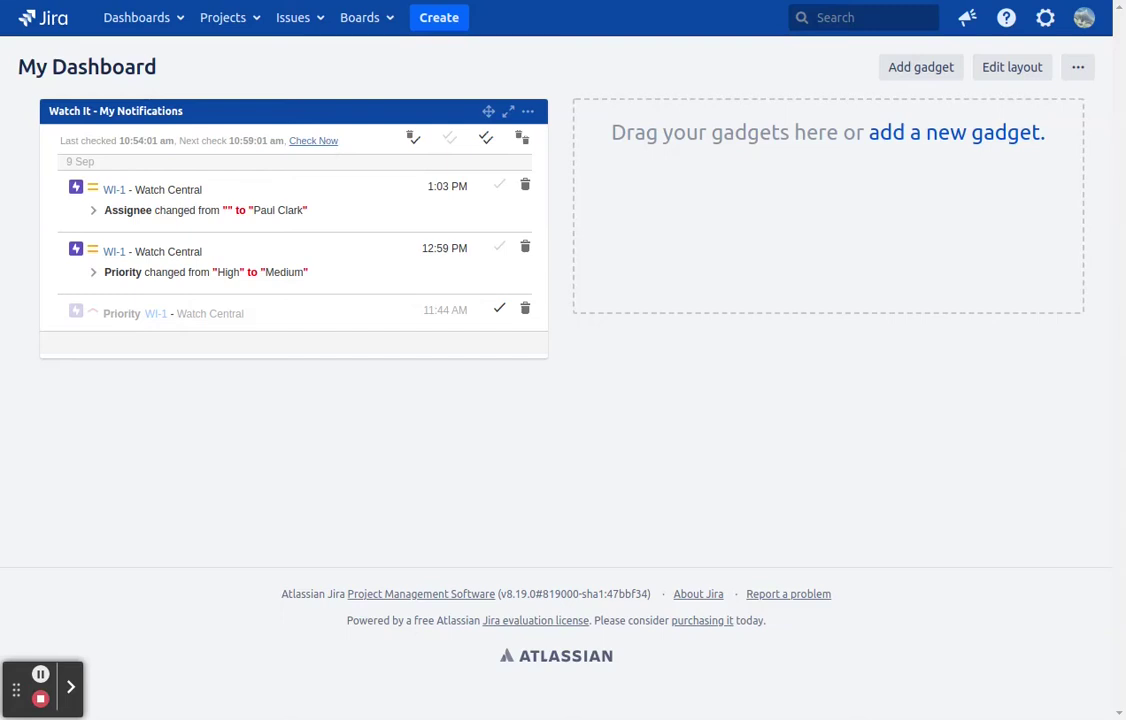
left_click(316, 141)
left_click(526, 312)
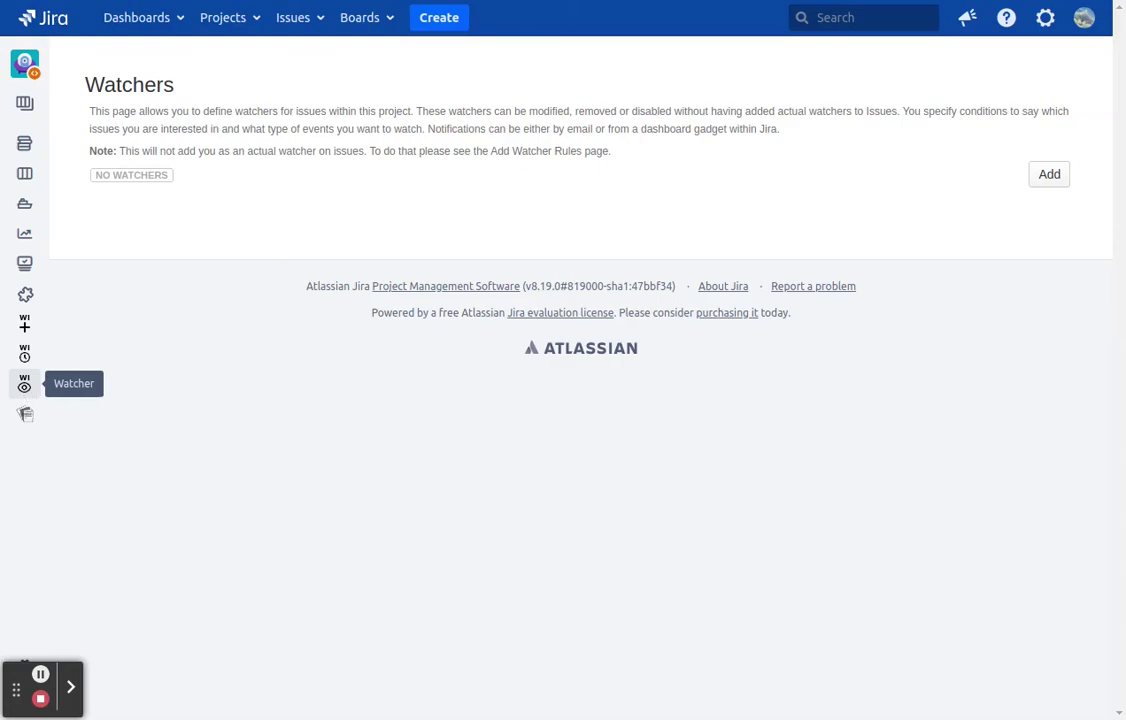
Add a project watcher described as "High priority issues" with the condition that Priority equals one of Blocker, High or Highest
left_click(1040, 180)
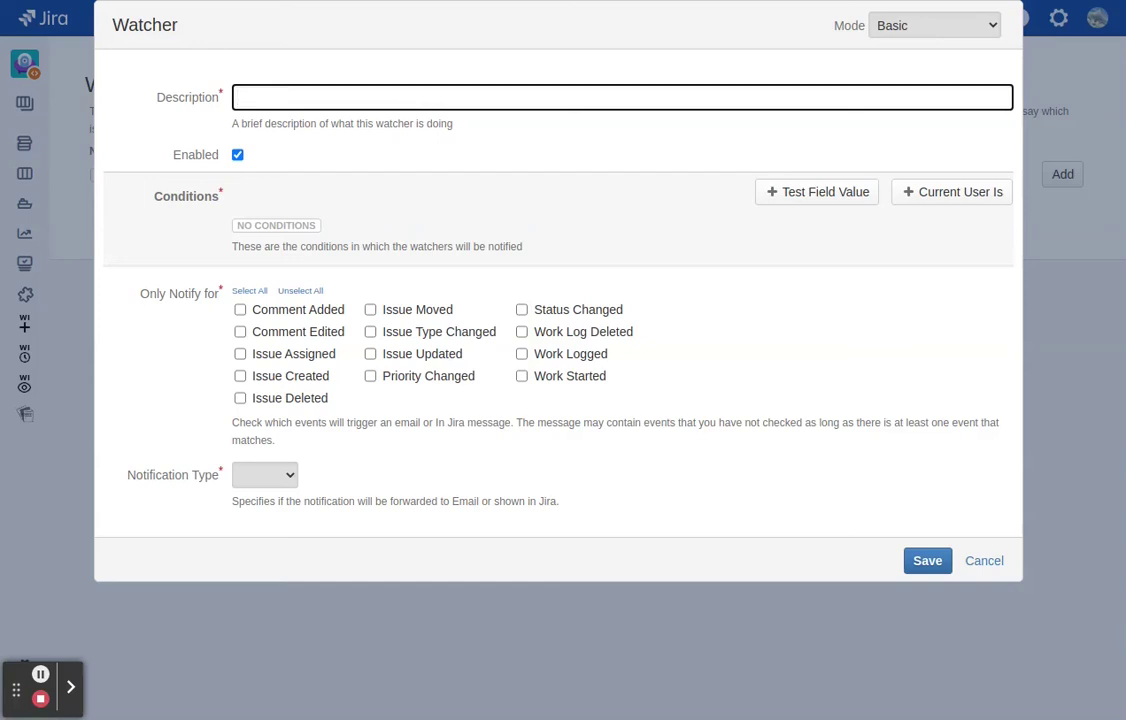
type("High priority issues")
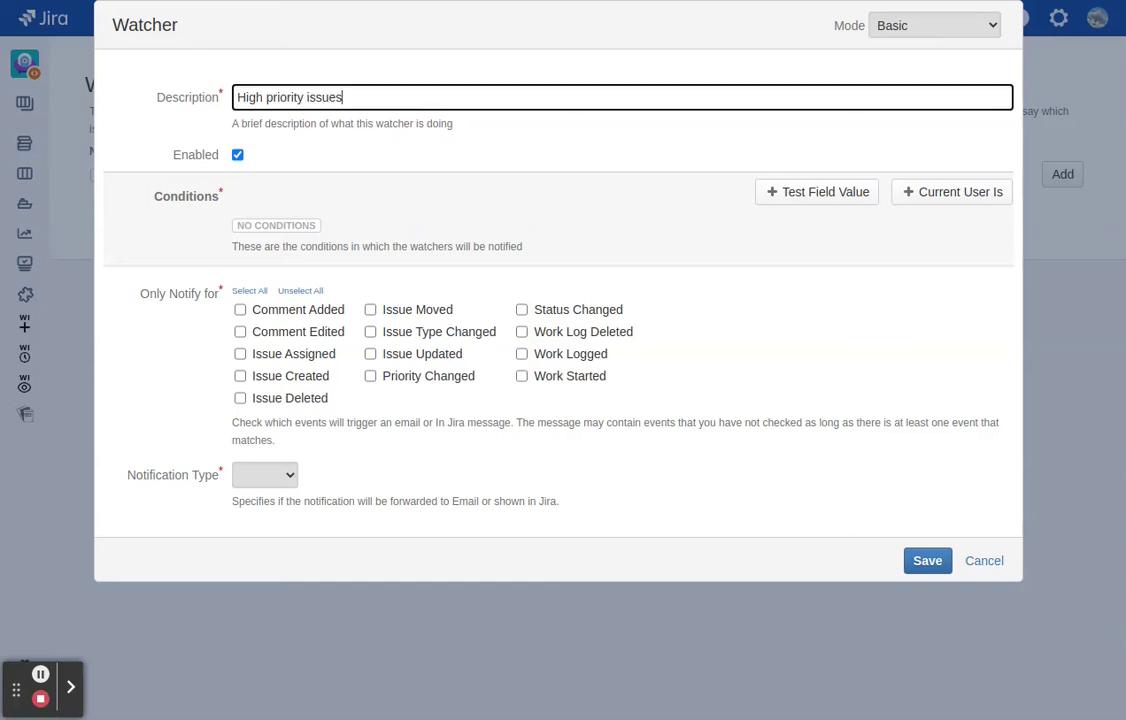
left_click(866, 191)
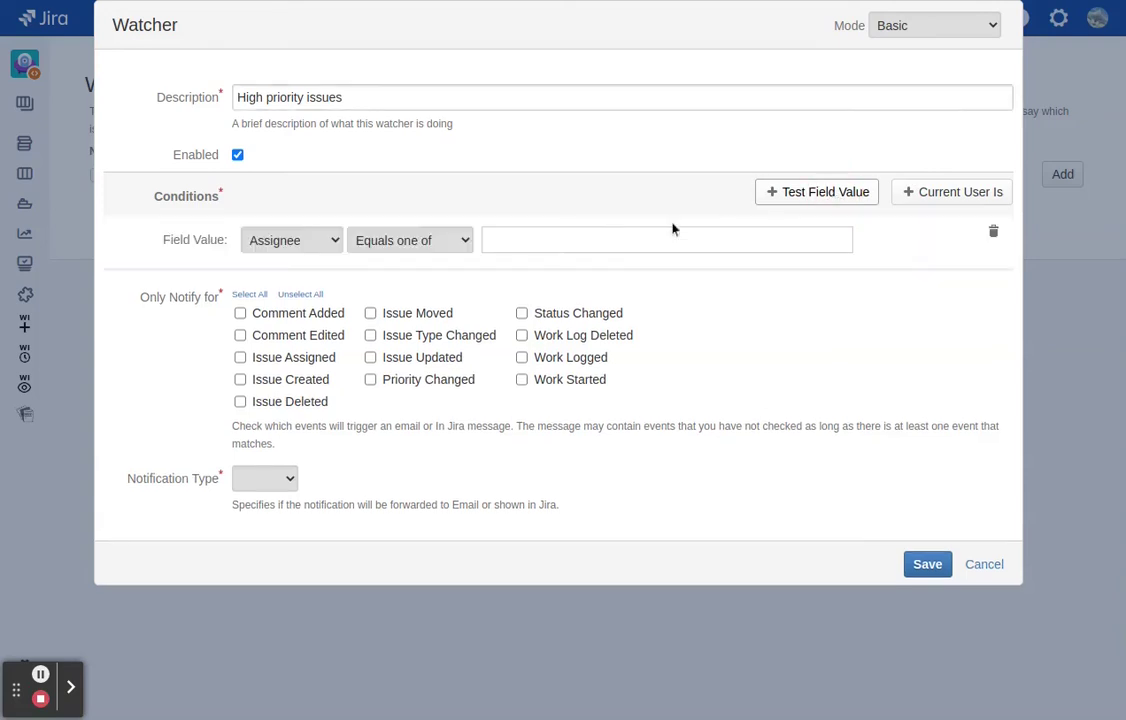
left_click(280, 248)
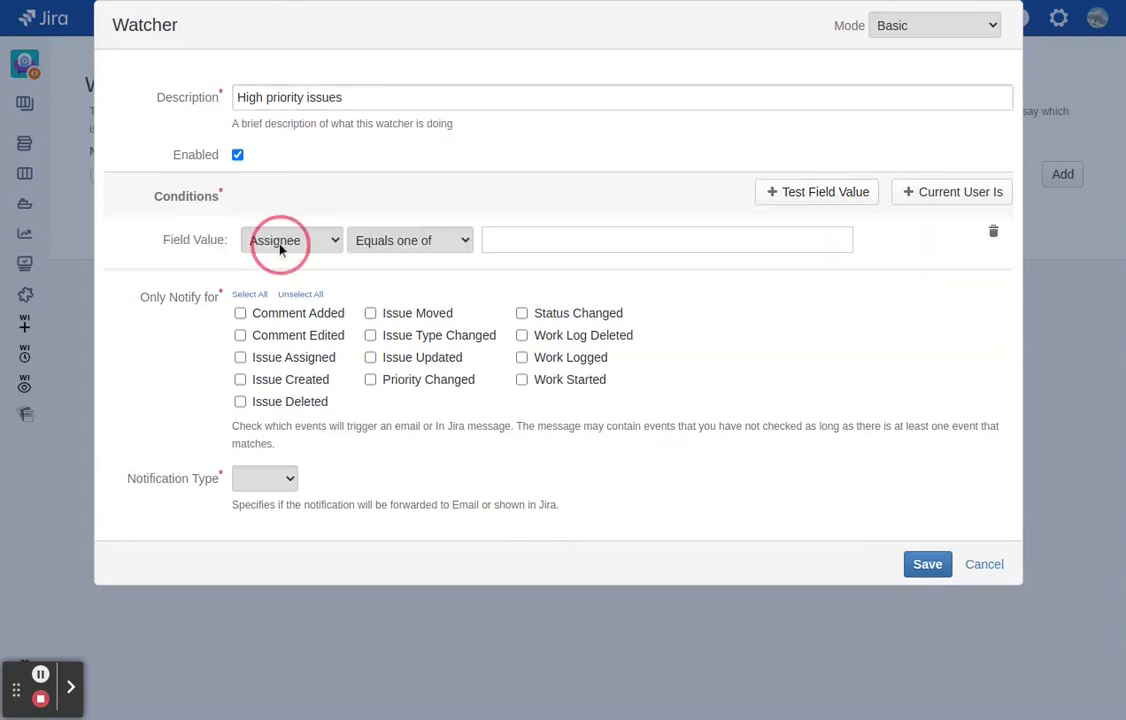
left_click(290, 300)
left_click(505, 271)
left_click(504, 240, "shift")
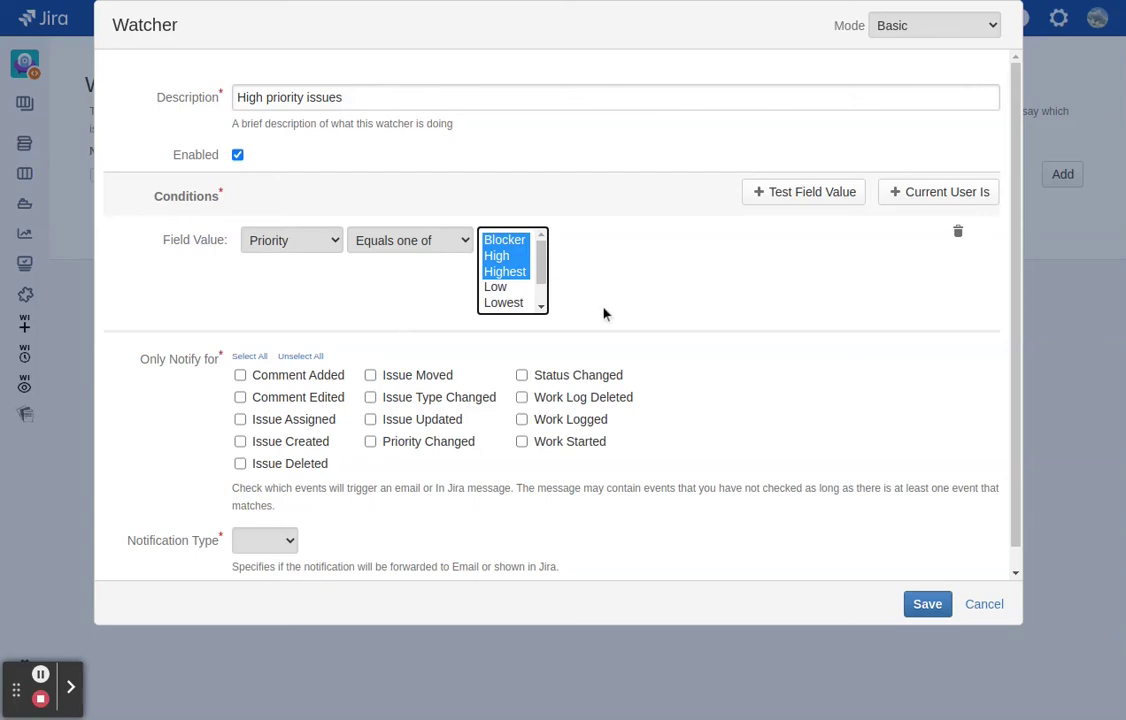
Notify only for Comment Added, Comment Edited, Issue Created and Issue Deleted, with Email as the notification type
left_click(320, 377)
left_click(322, 397)
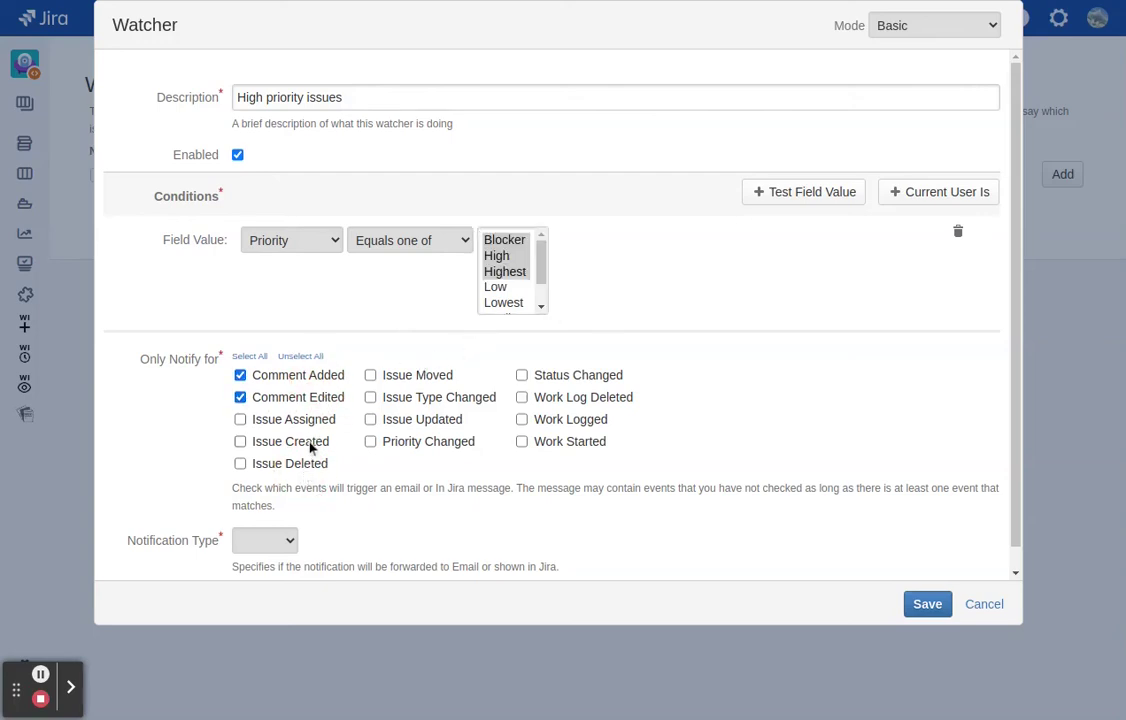
left_click(316, 446)
left_click(315, 466)
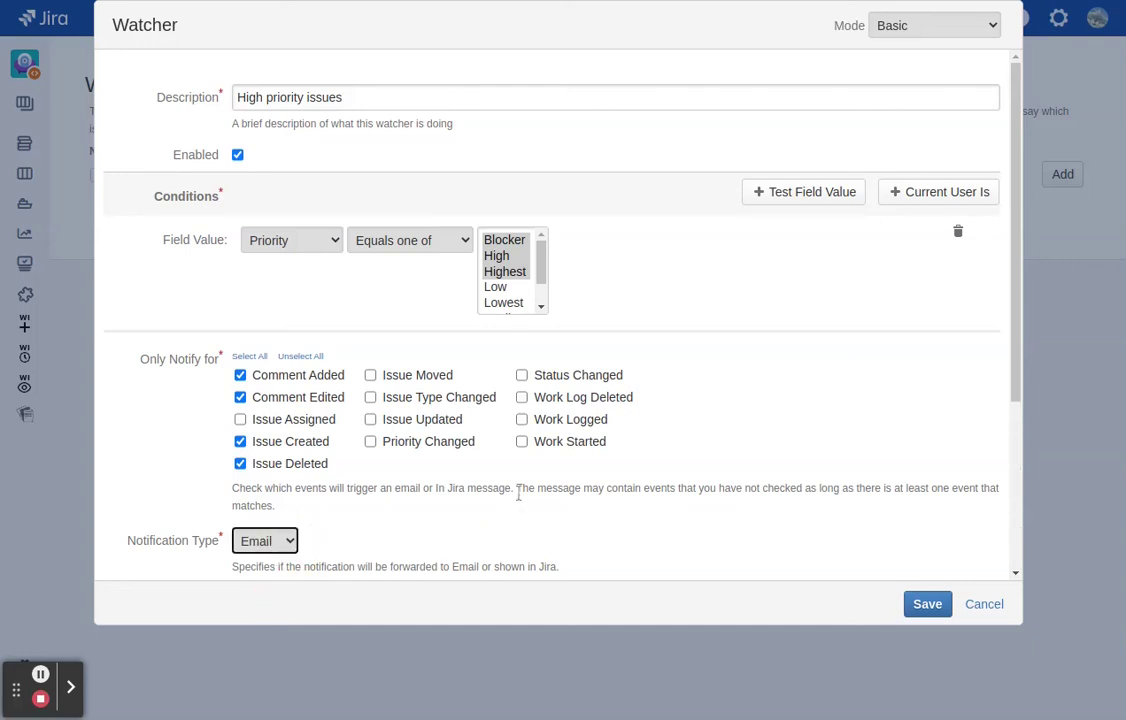
Add the admin user as the watcher's email recipient and set the email subject prefix to "[WatchIt]"
scroll(518, 494, "down", 5)
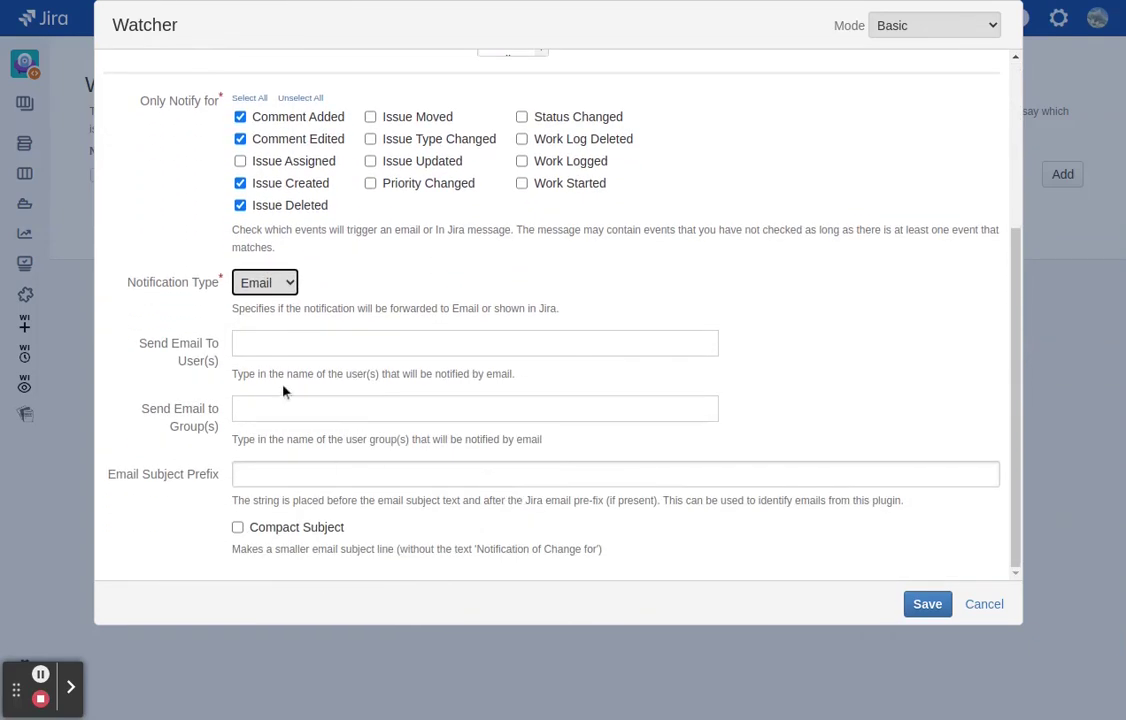
left_click(284, 340)
type("paul")
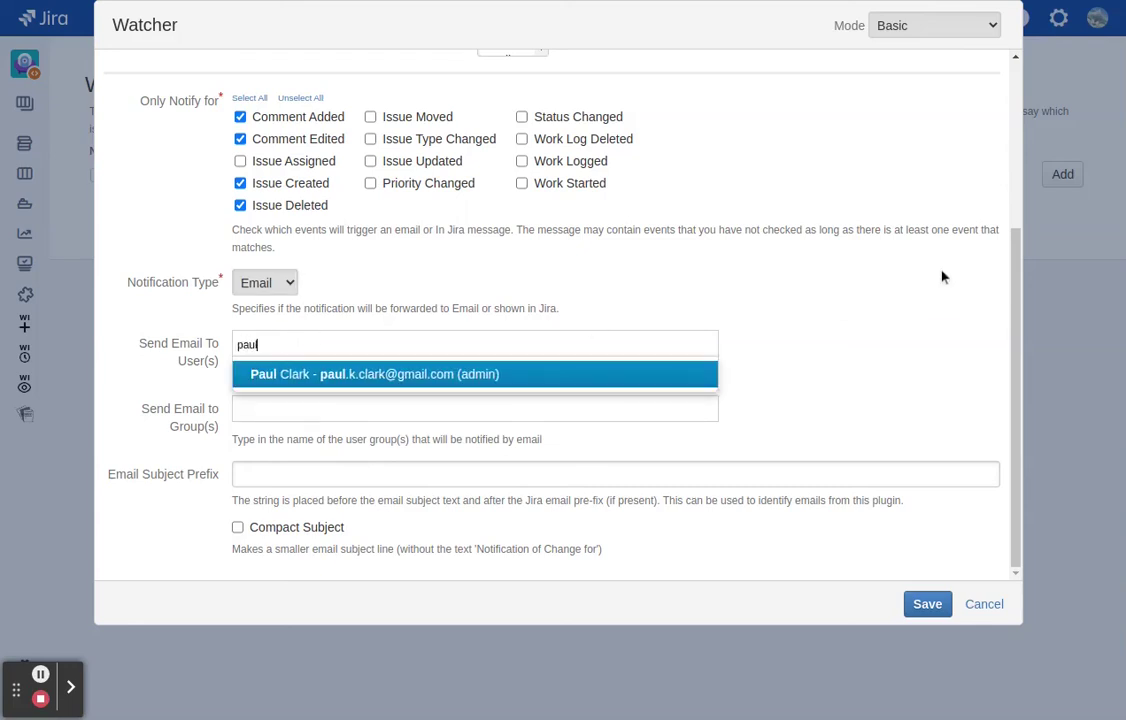
key("Return")
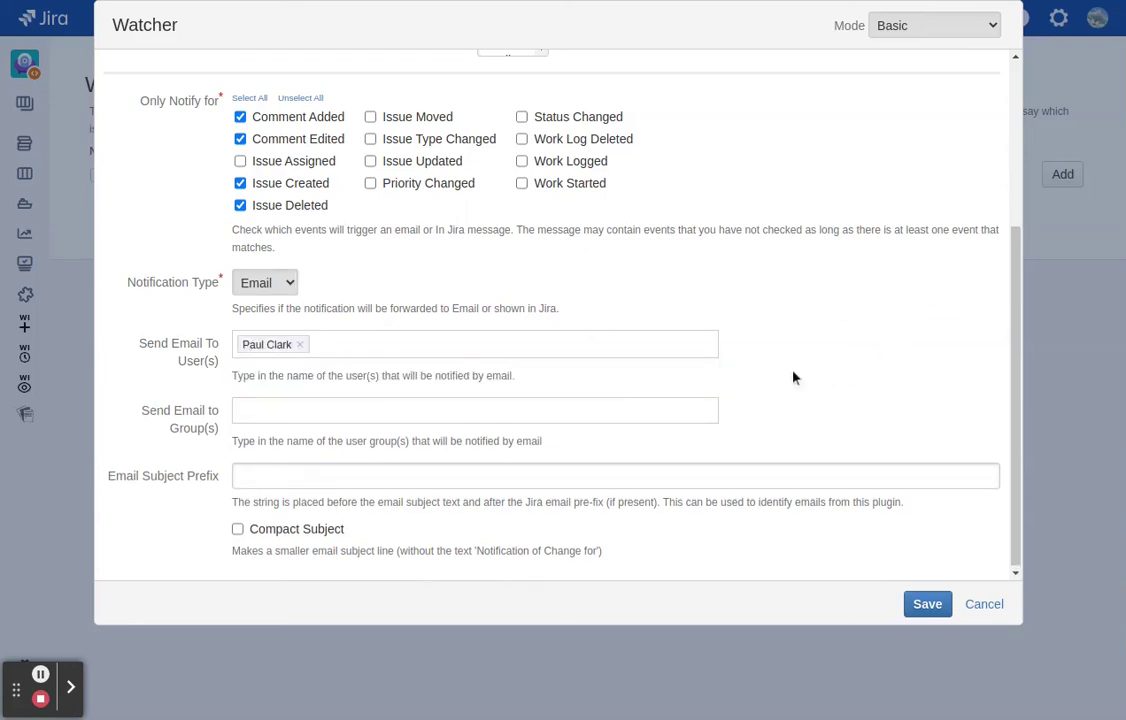
left_click(303, 412)
left_click(326, 480)
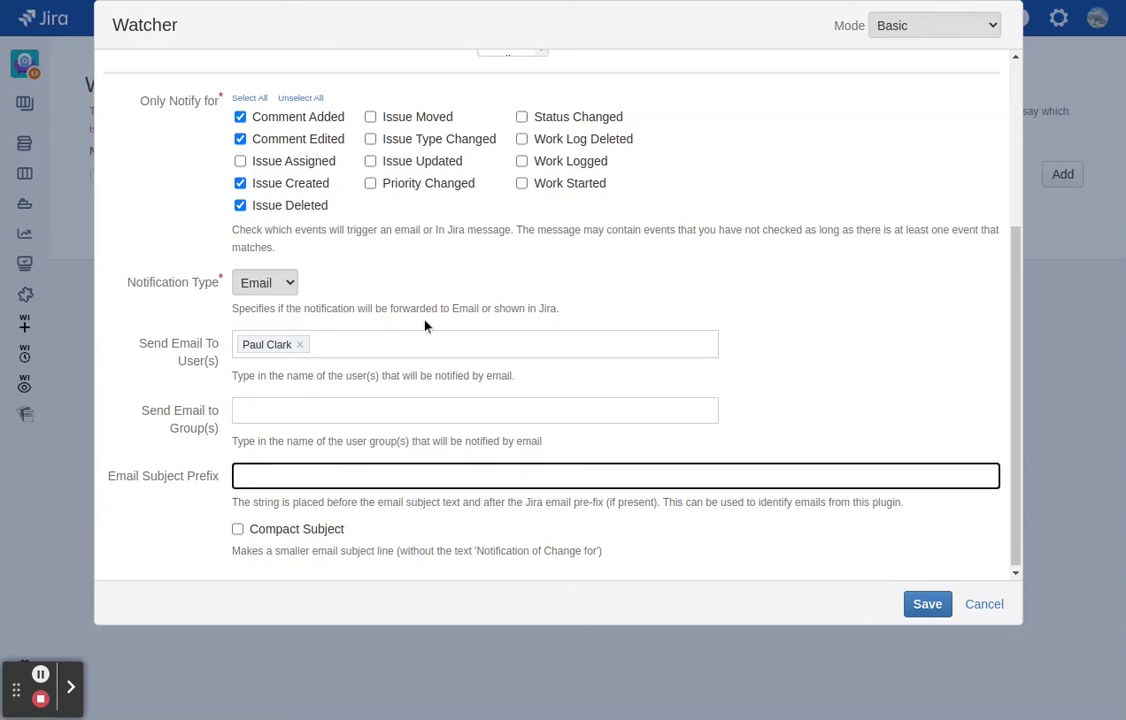
type("[WatchIt]")
Switch the High priority issues watcher to Advanced mode, review its settings, and save it
left_click(912, 50)
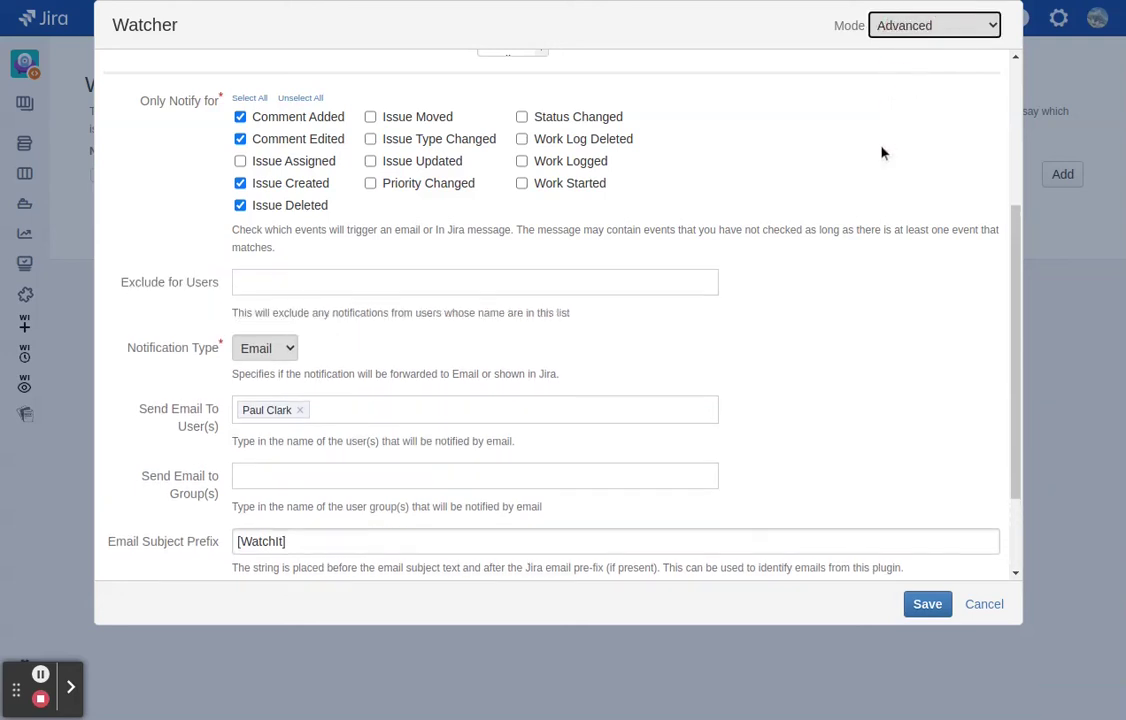
left_click(257, 285)
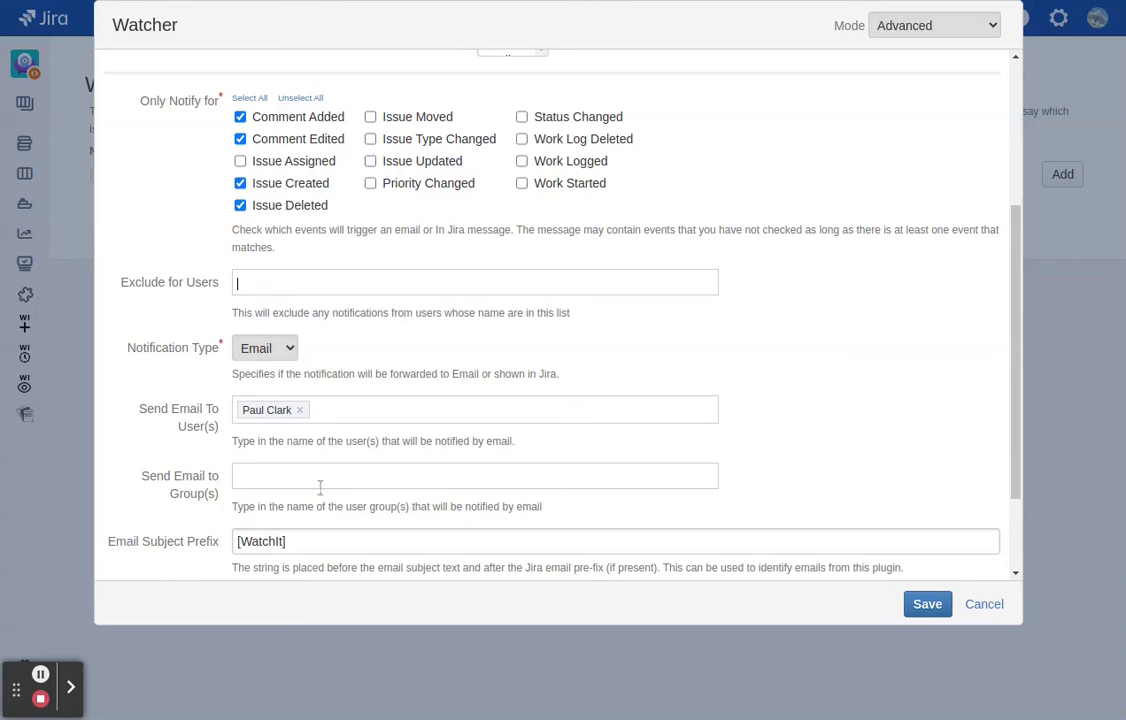
scroll(643, 397, "down", 2)
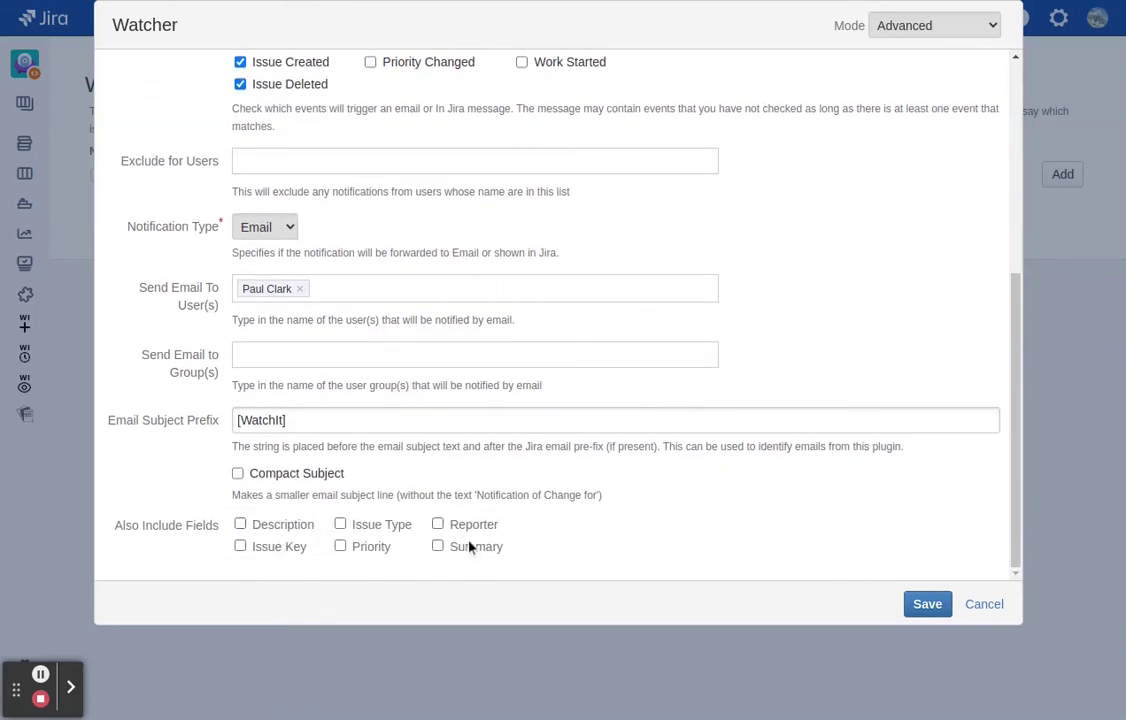
scroll(622, 515, "up", 4)
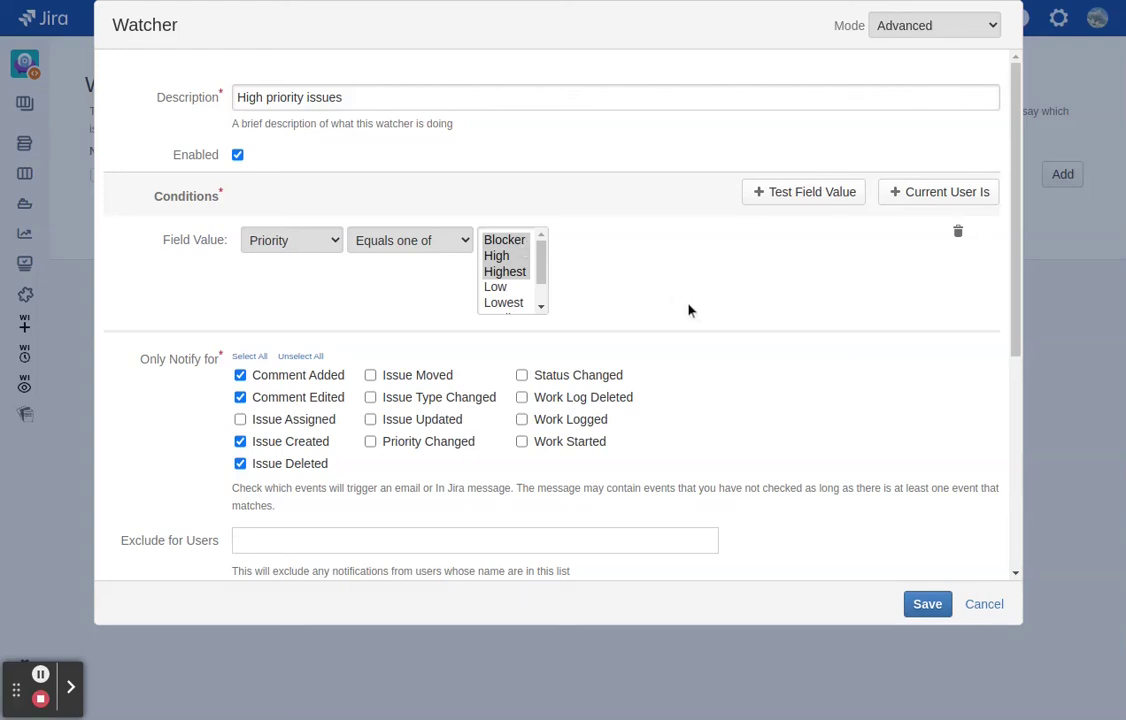
scroll(696, 312, "down", 2)
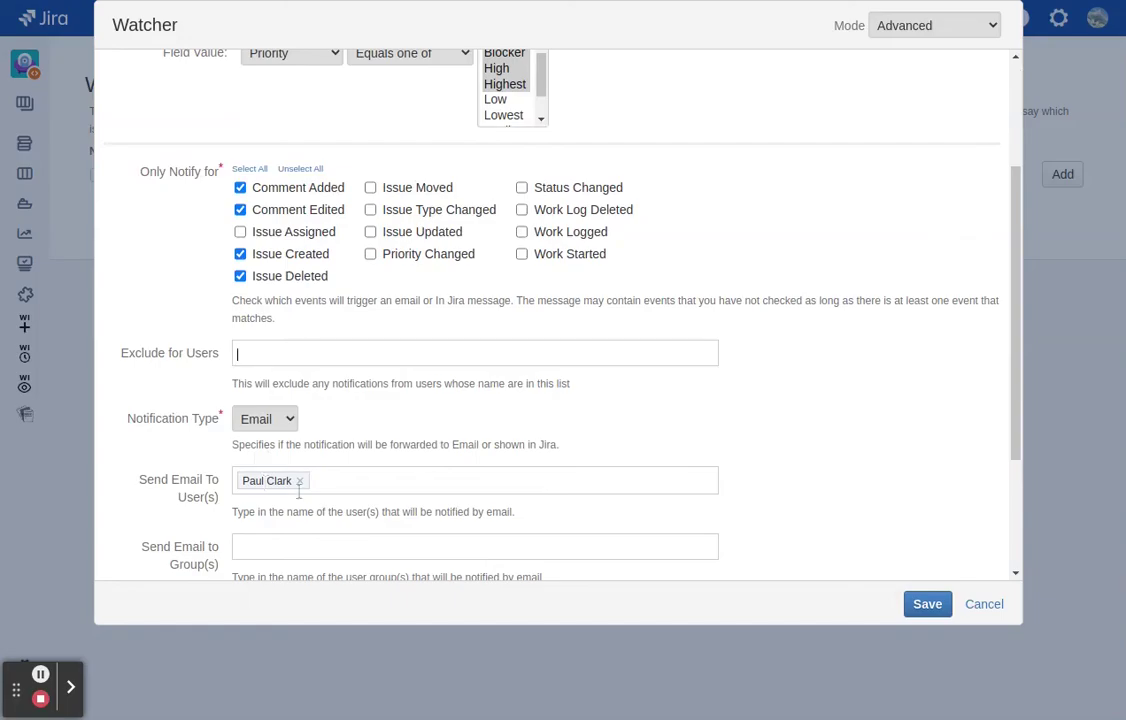
left_click(928, 605)
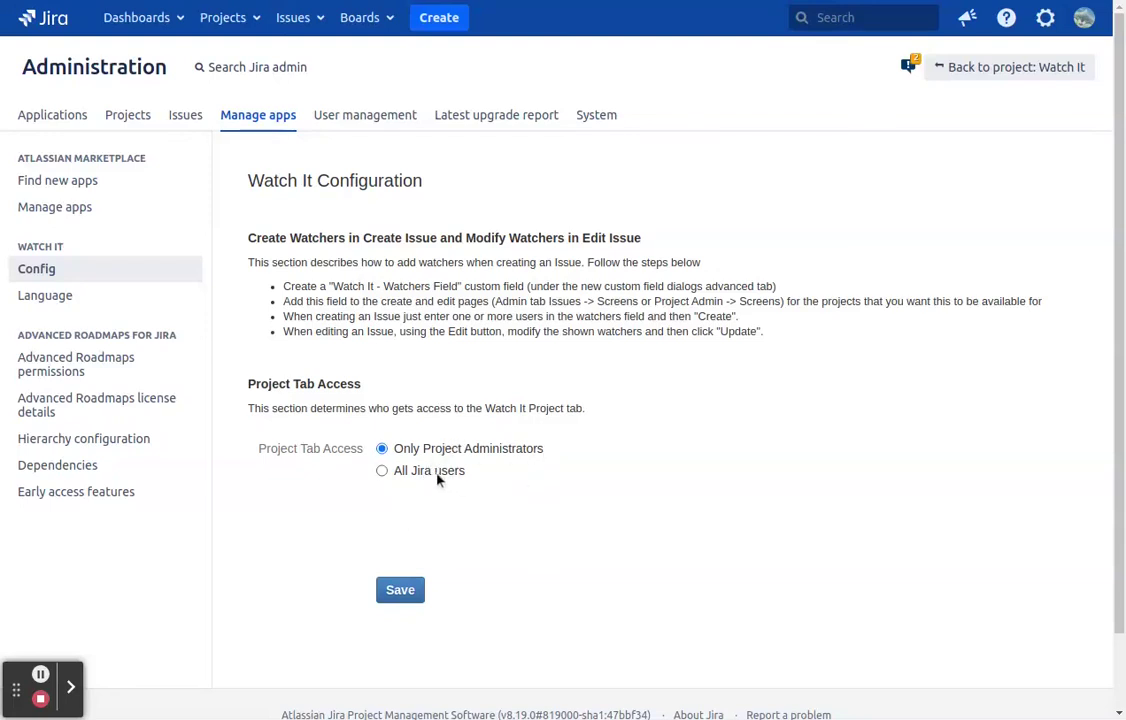
View the Watch It language support settings in Jira administration
left_click(44, 298)
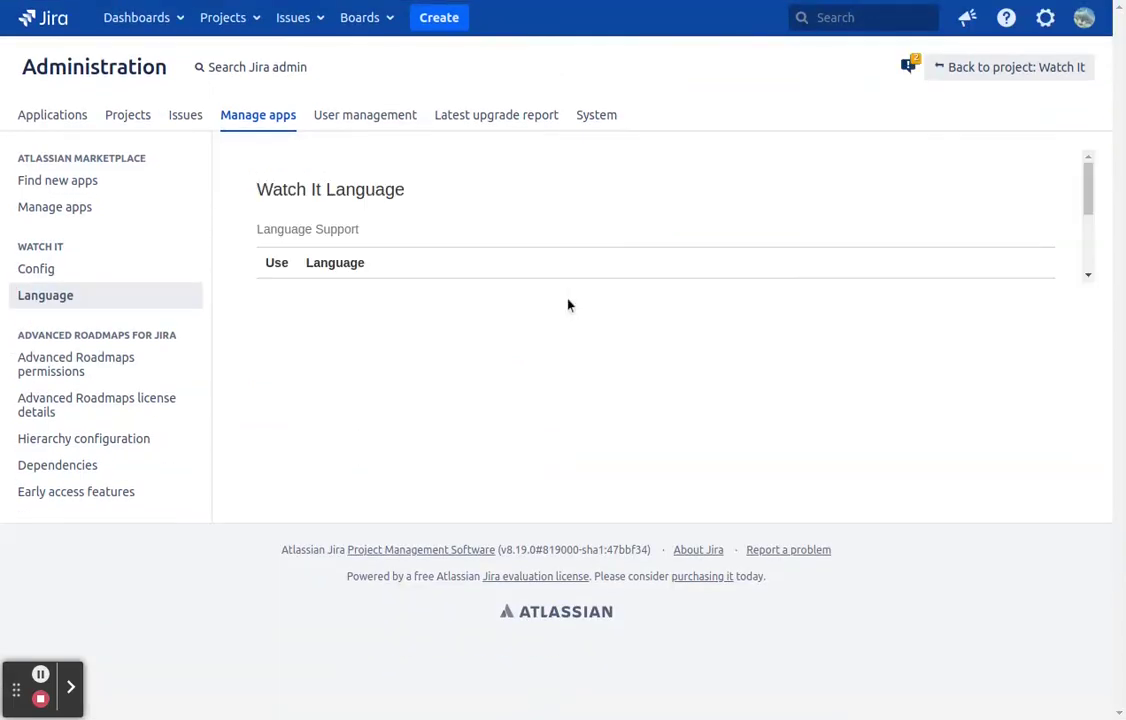